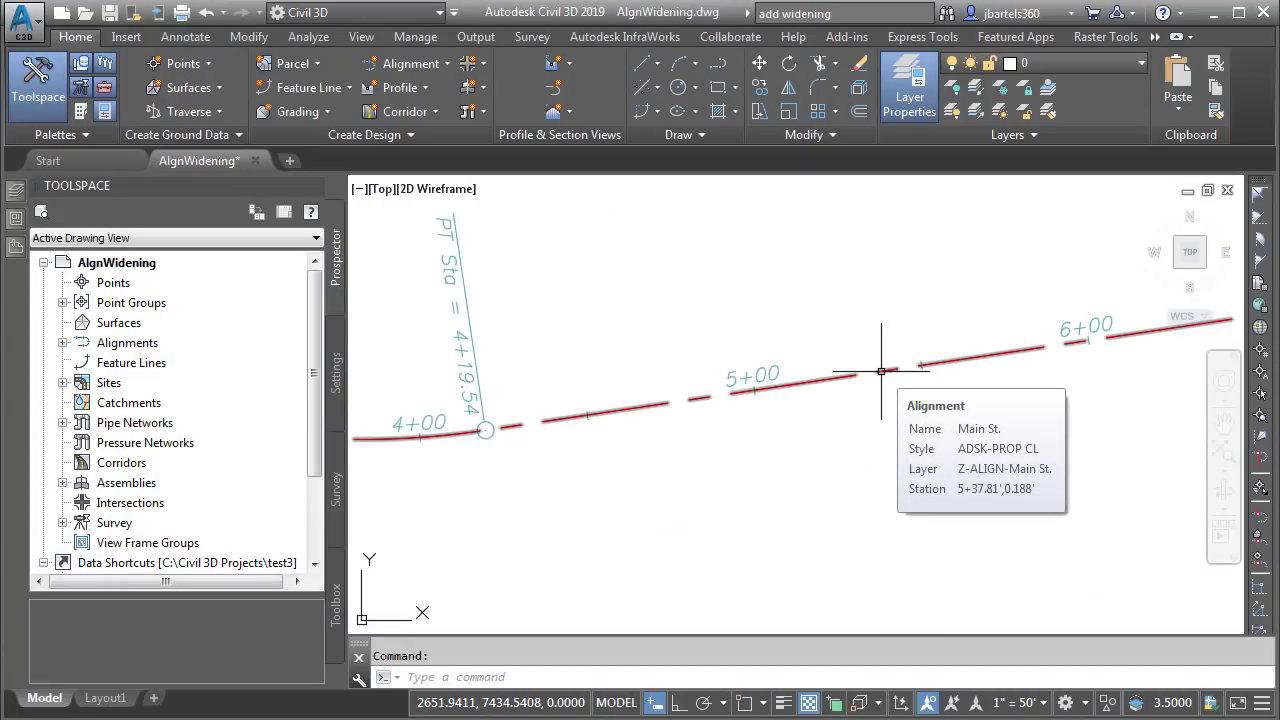
# - Make a trial 12-ft offset copy above the Main St. alignment
pyautogui.scroll(-2, 923, 491)
pyautogui.scroll(-2, 923, 491)
pyautogui.scroll(-2, 923, 491)
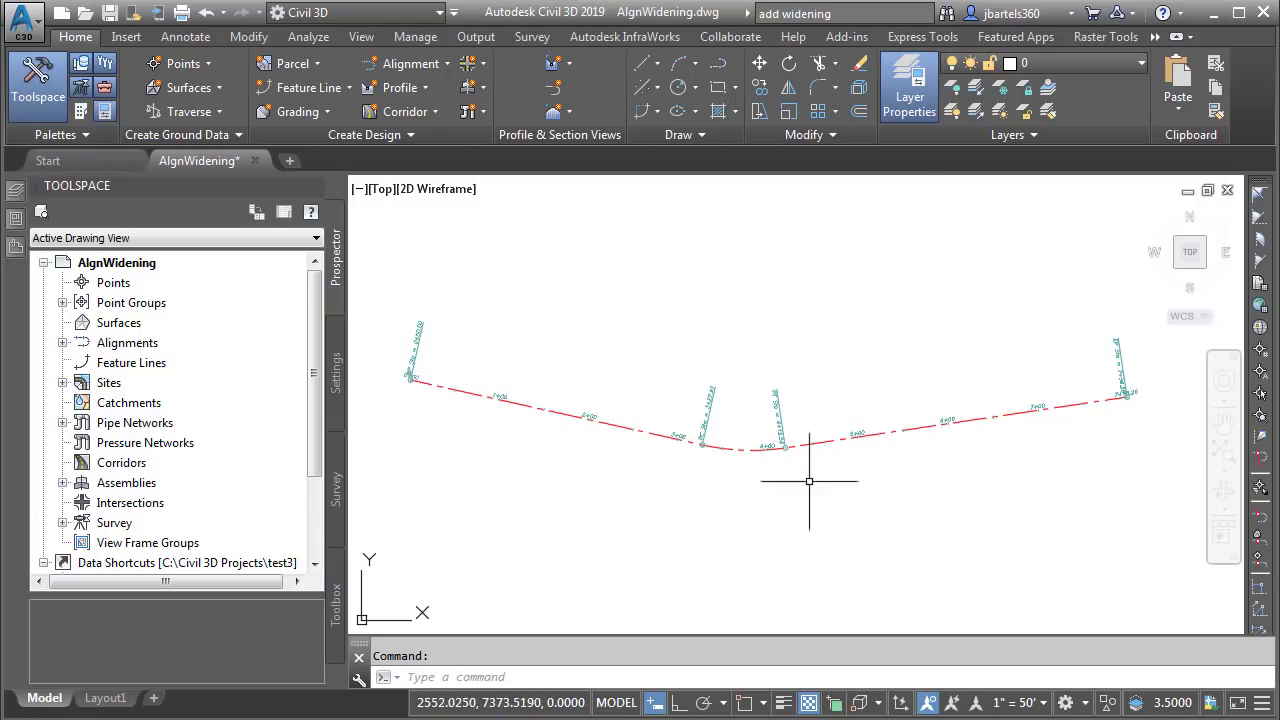
pyautogui.click(859, 111)
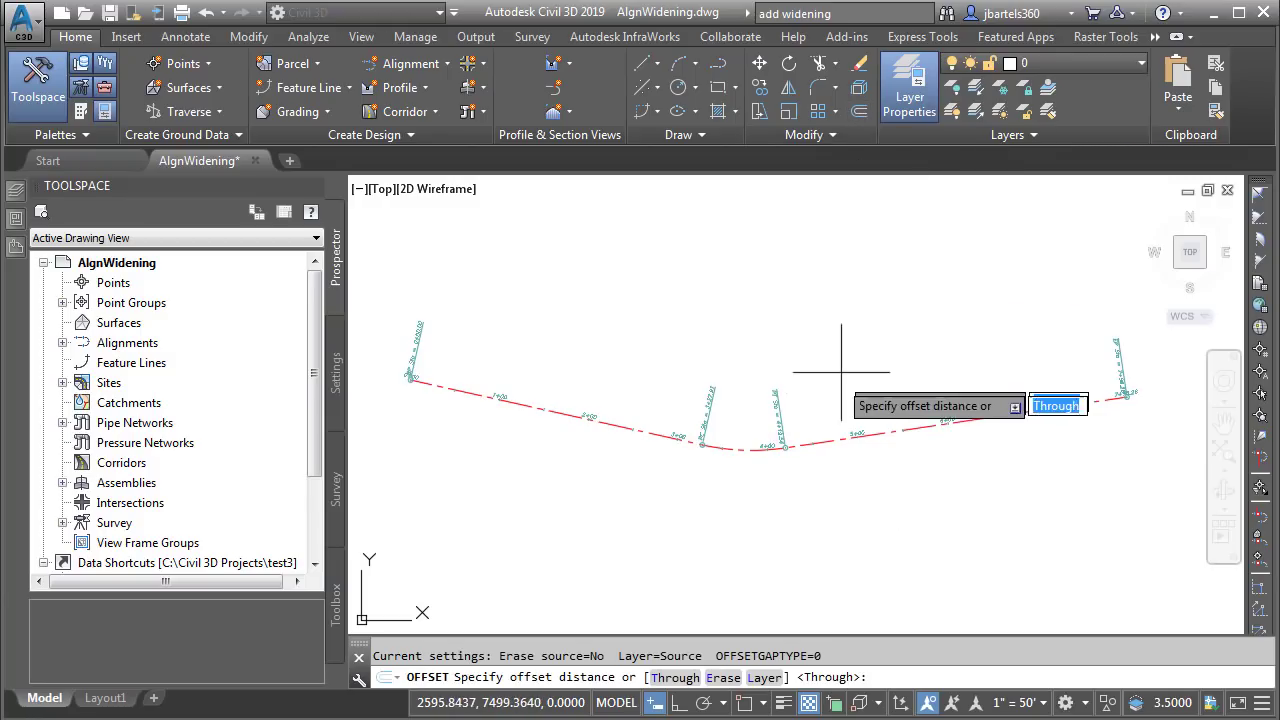
pyautogui.scroll(3, 817, 431)
pyautogui.scroll(2, 817, 431)
pyautogui.write('12')
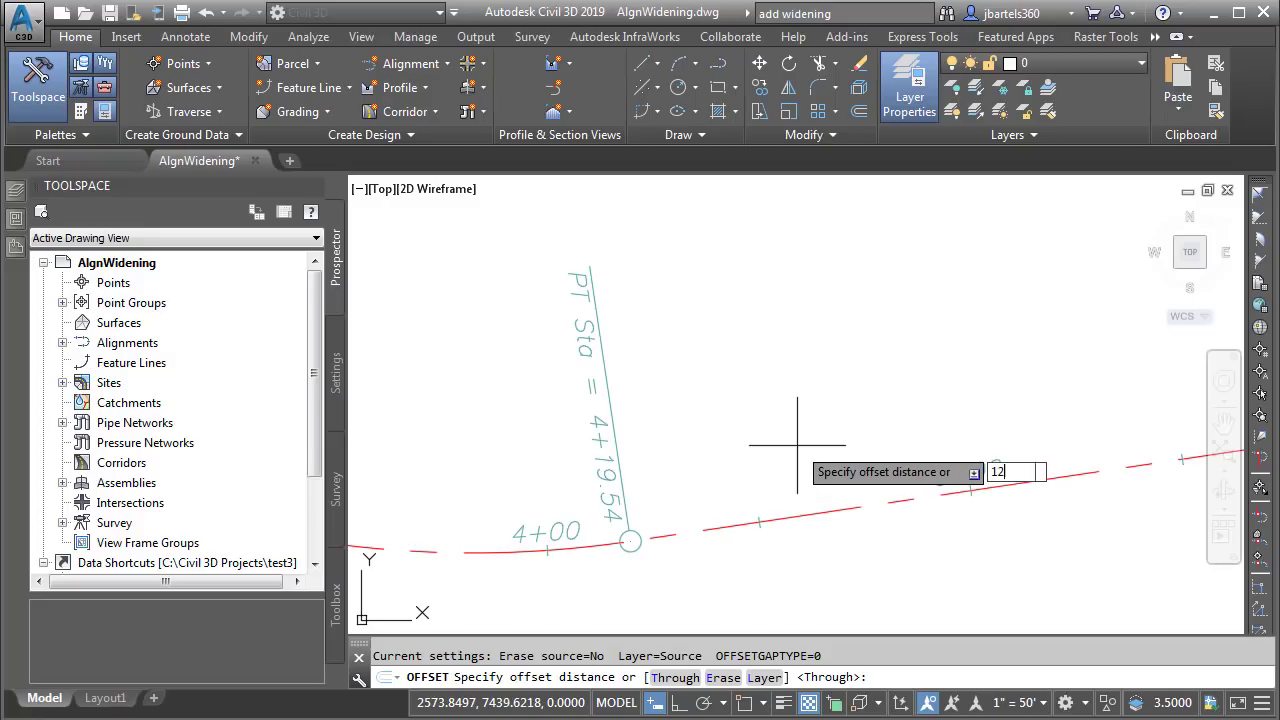
pyautogui.press('Return')
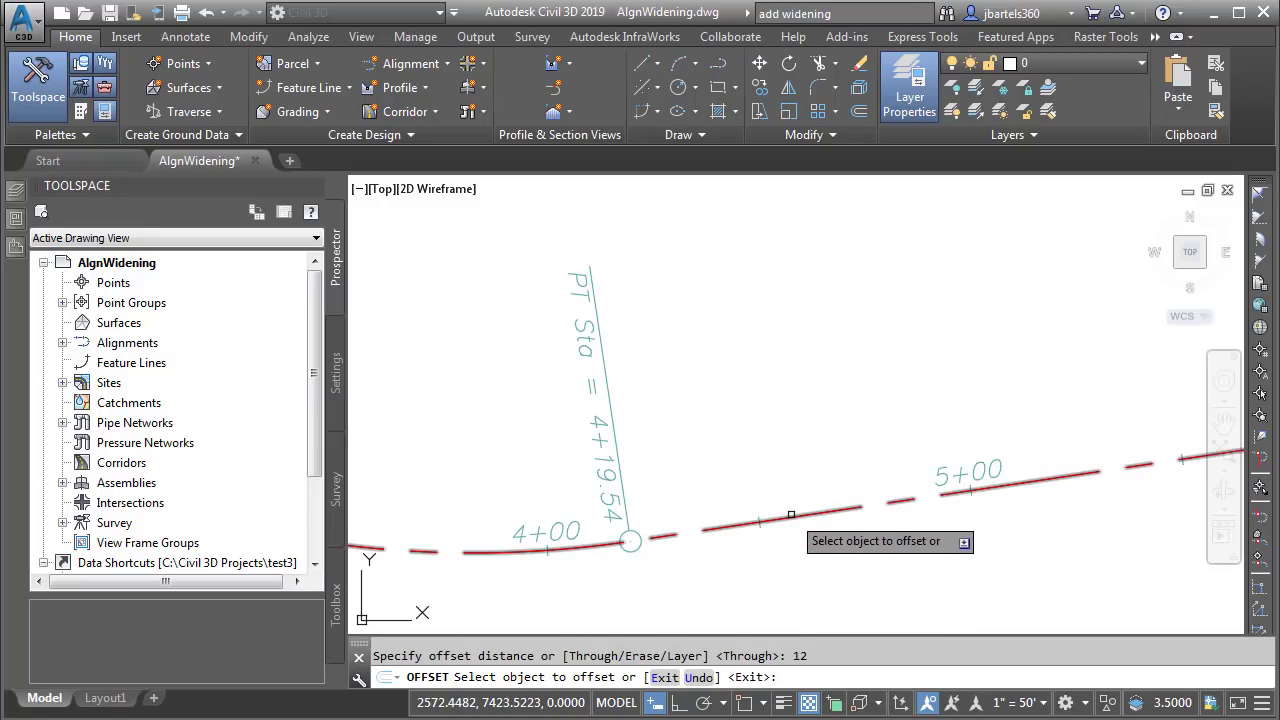
pyautogui.click(791, 514)
pyautogui.click(770, 472)
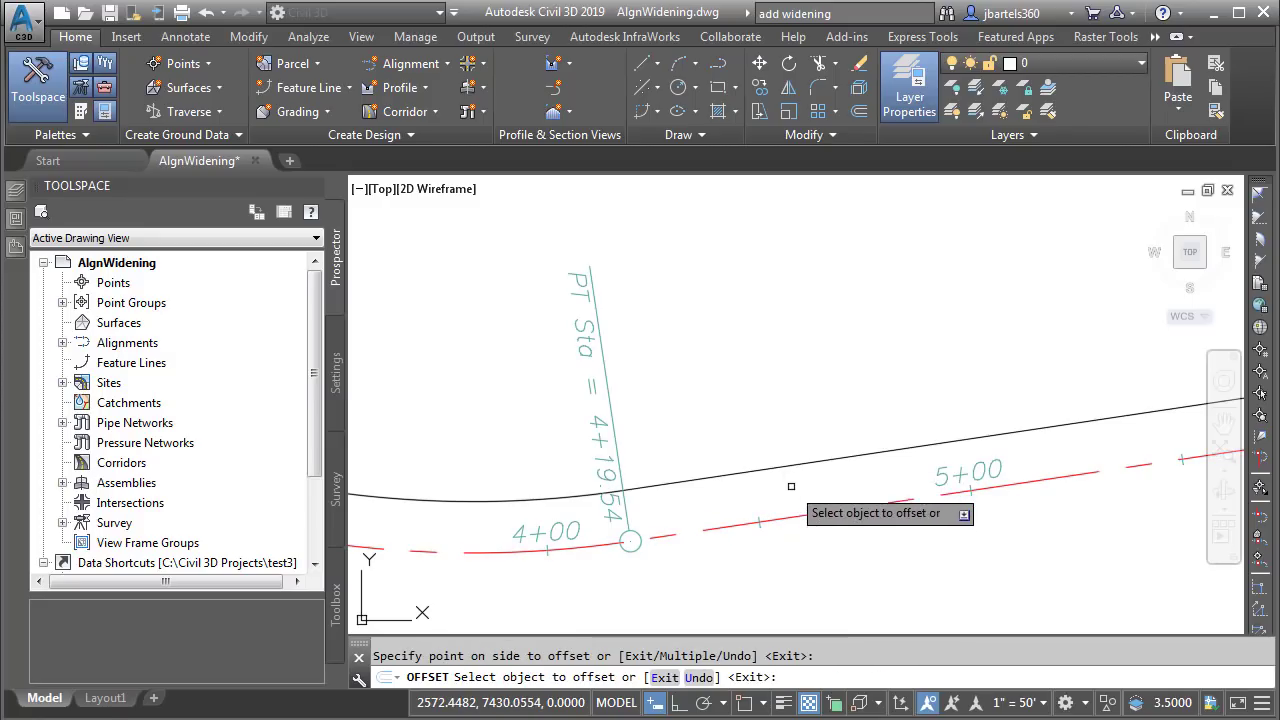
pyautogui.press('Escape')
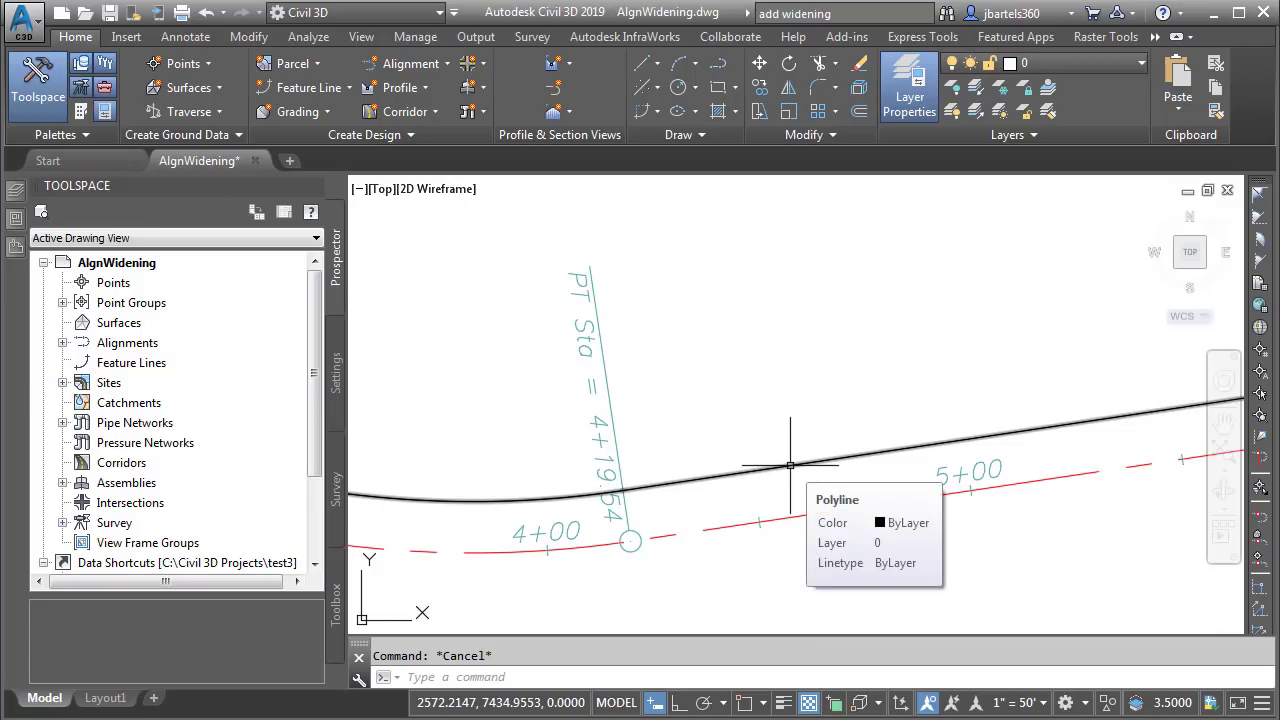
# - Grip-stretch the alignment end to station 8+08.67 and erase the black offset line
pyautogui.scroll(-2, 791, 486)
pyautogui.scroll(-1, 791, 486)
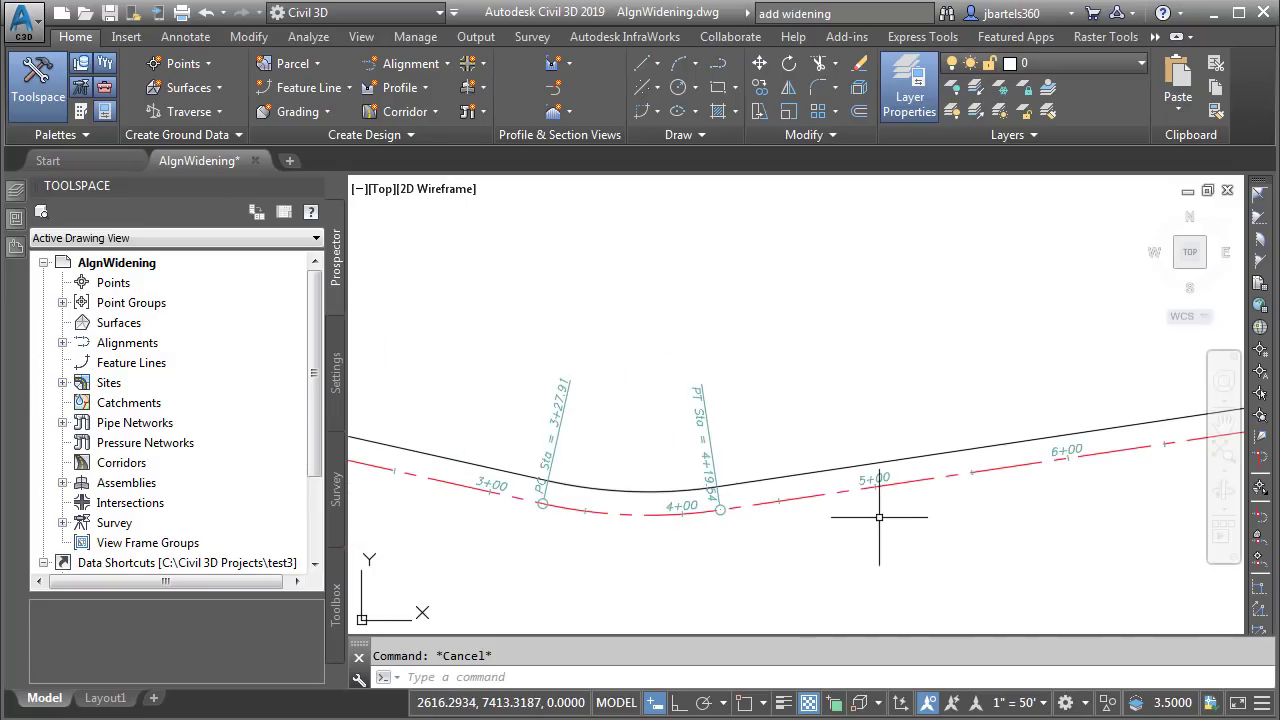
pyautogui.scroll(-2, 880, 516)
pyautogui.moveTo(998, 517); pyautogui.dragTo(691, 537, button='middle')
pyautogui.scroll(1, 894, 514)
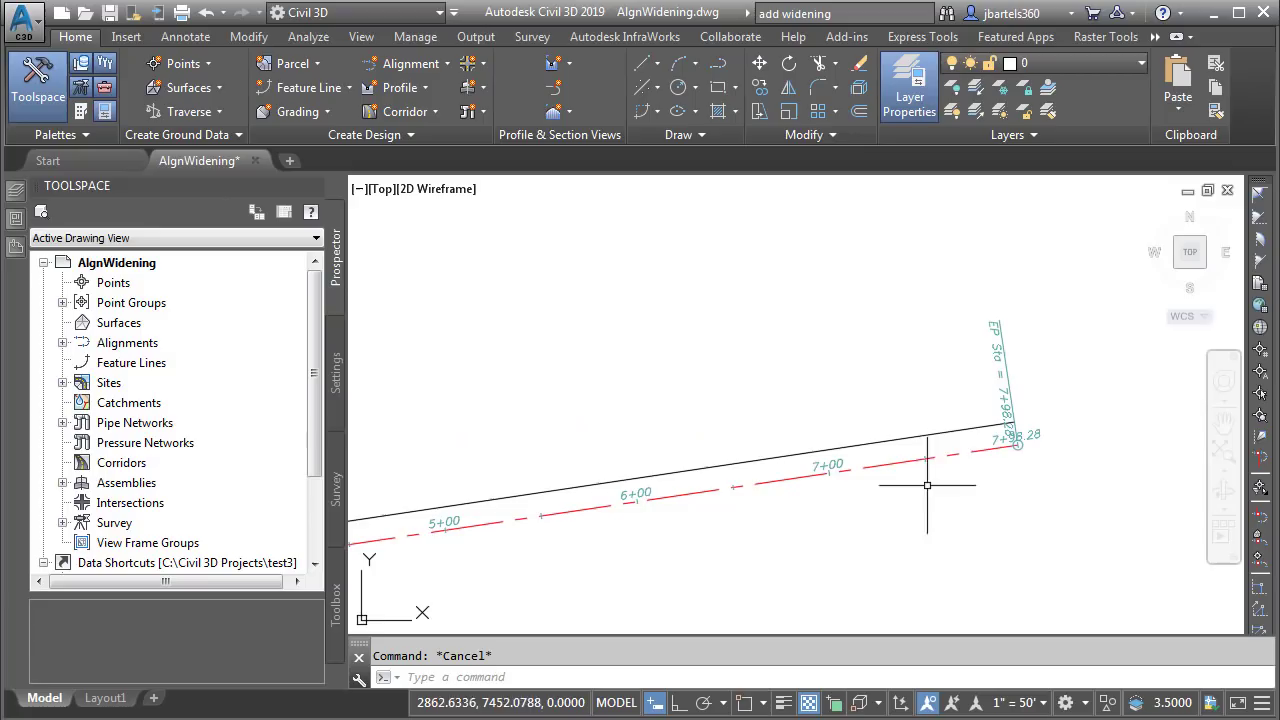
pyautogui.click(952, 455)
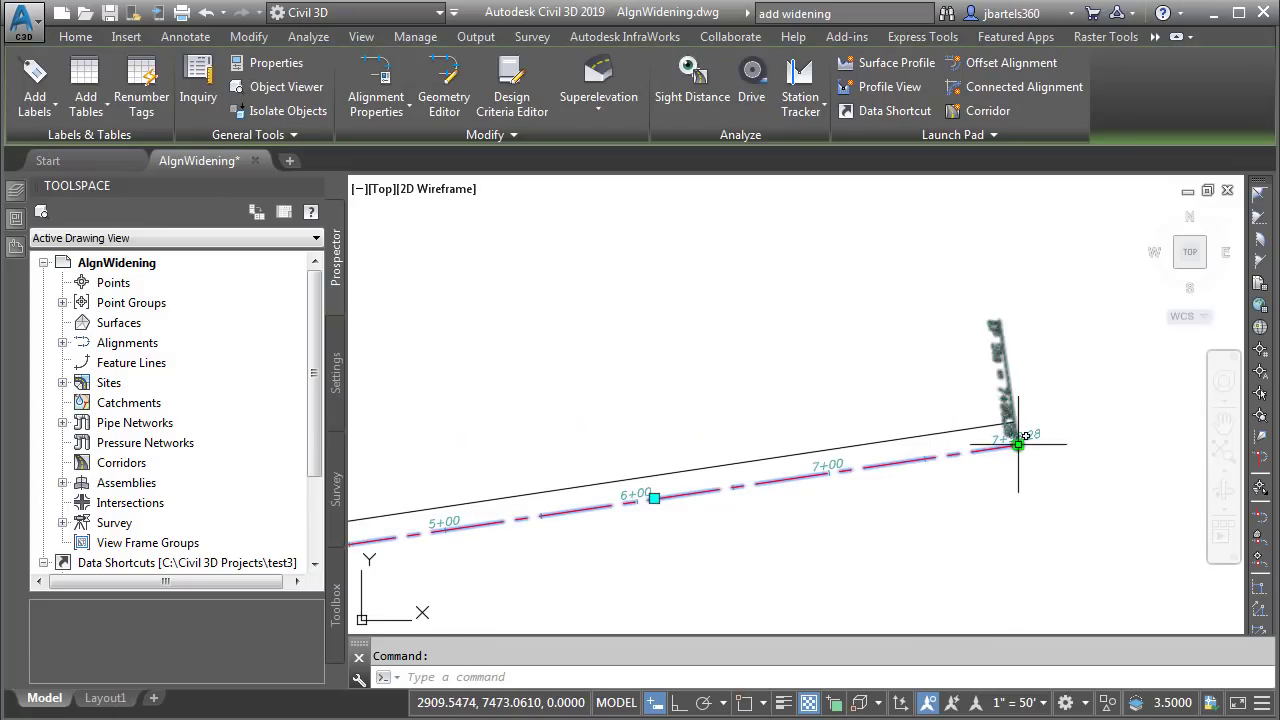
pyautogui.click(1017, 444)
pyautogui.click(1043, 488)
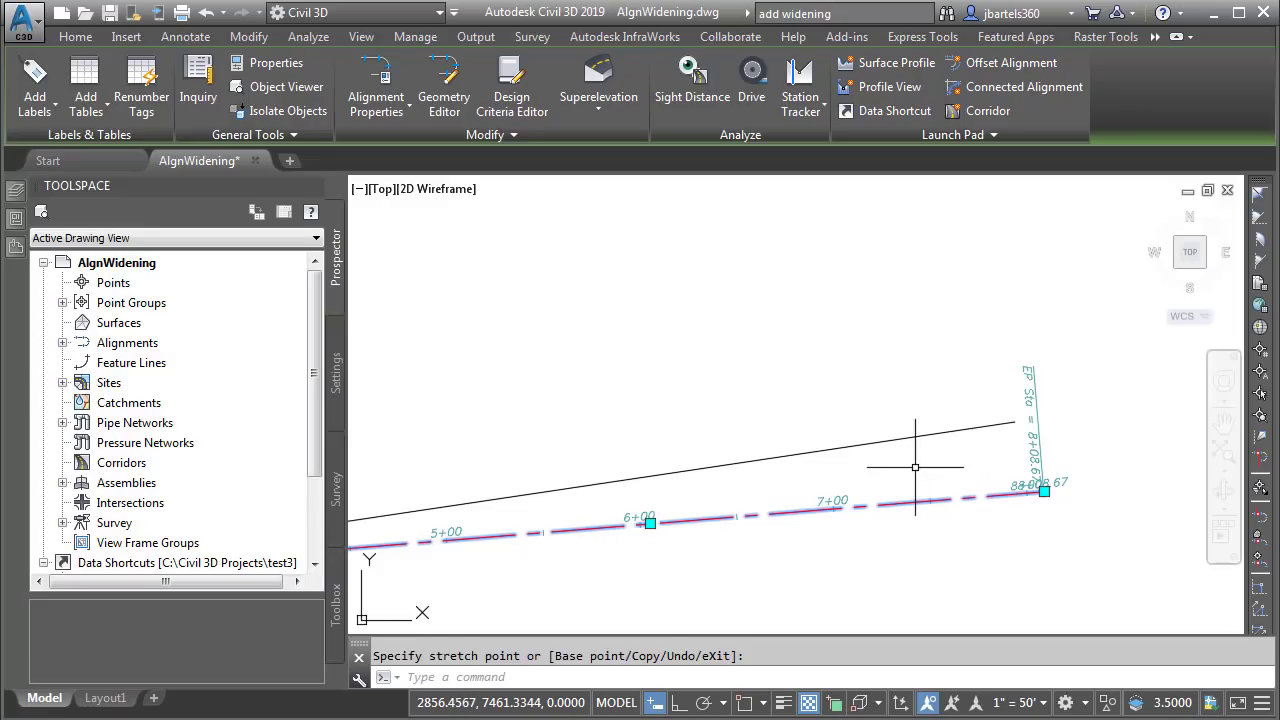
pyautogui.press('Escape')
pyautogui.click(830, 449)
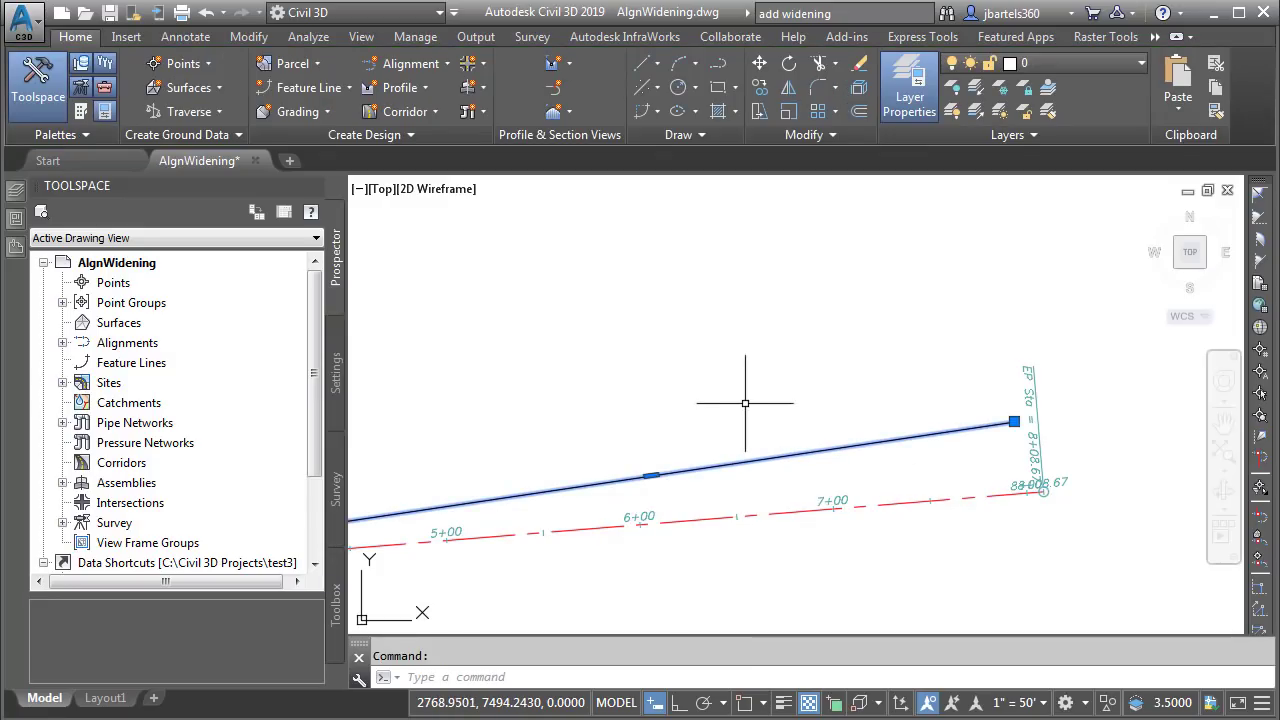
pyautogui.press('Delete')
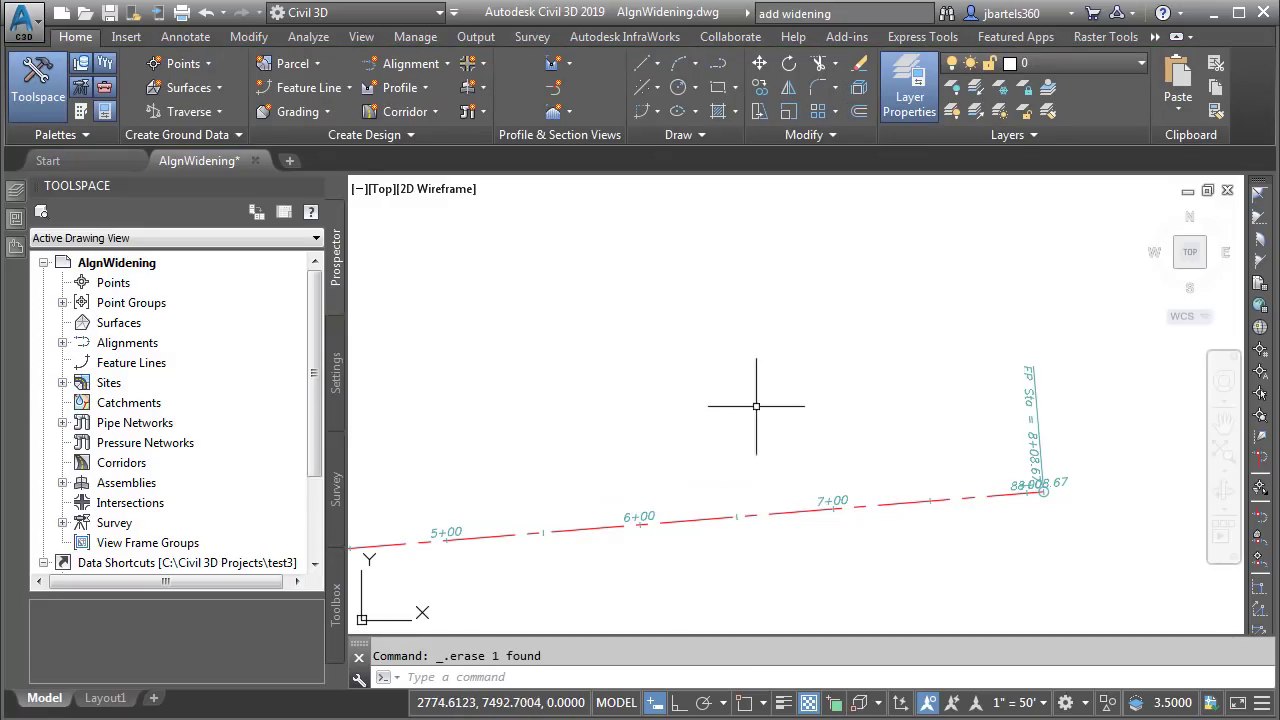
# - Select Main St. and open offset alignment creation, keeping offsets running to the alignment's end
pyautogui.scroll(-3, 754, 403)
pyautogui.moveTo(786, 420)
pyautogui.mouseDown(button='middle')
pyautogui.moveTo(734, 423)
pyautogui.moveTo(800, 383)
pyautogui.moveTo(830, 389)
pyautogui.mouseUp(button='middle')
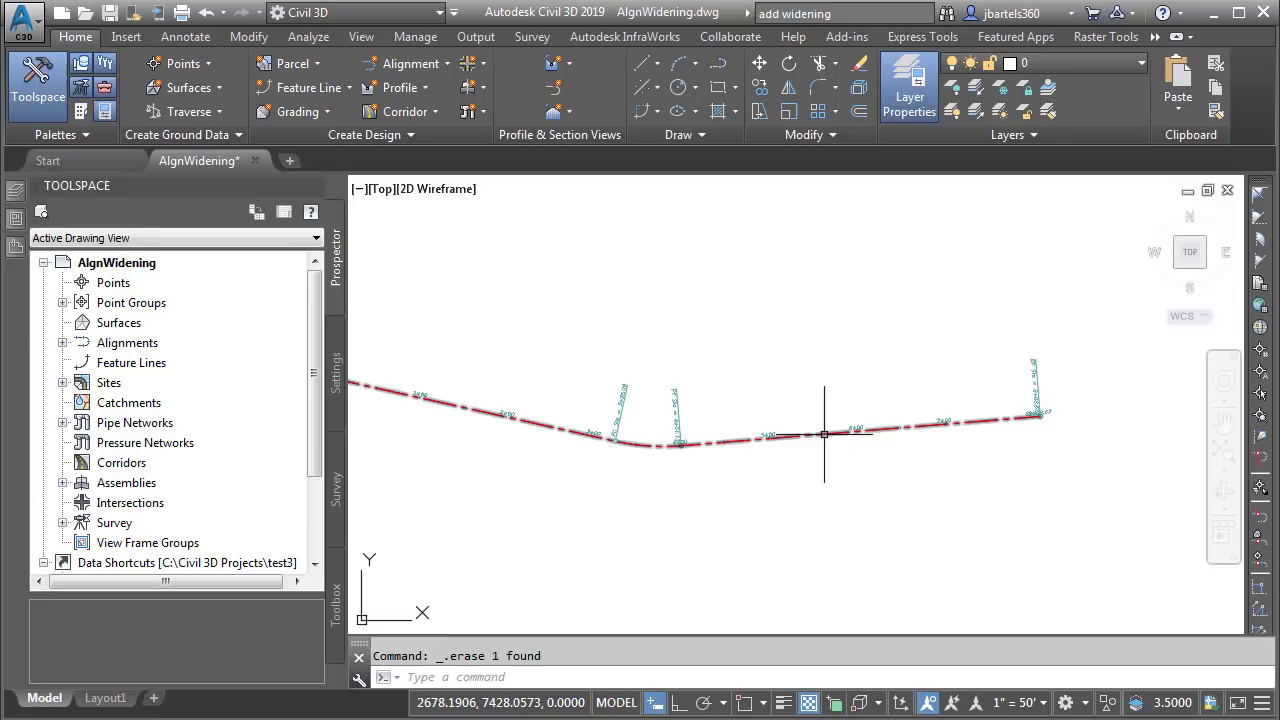
pyautogui.click(822, 434)
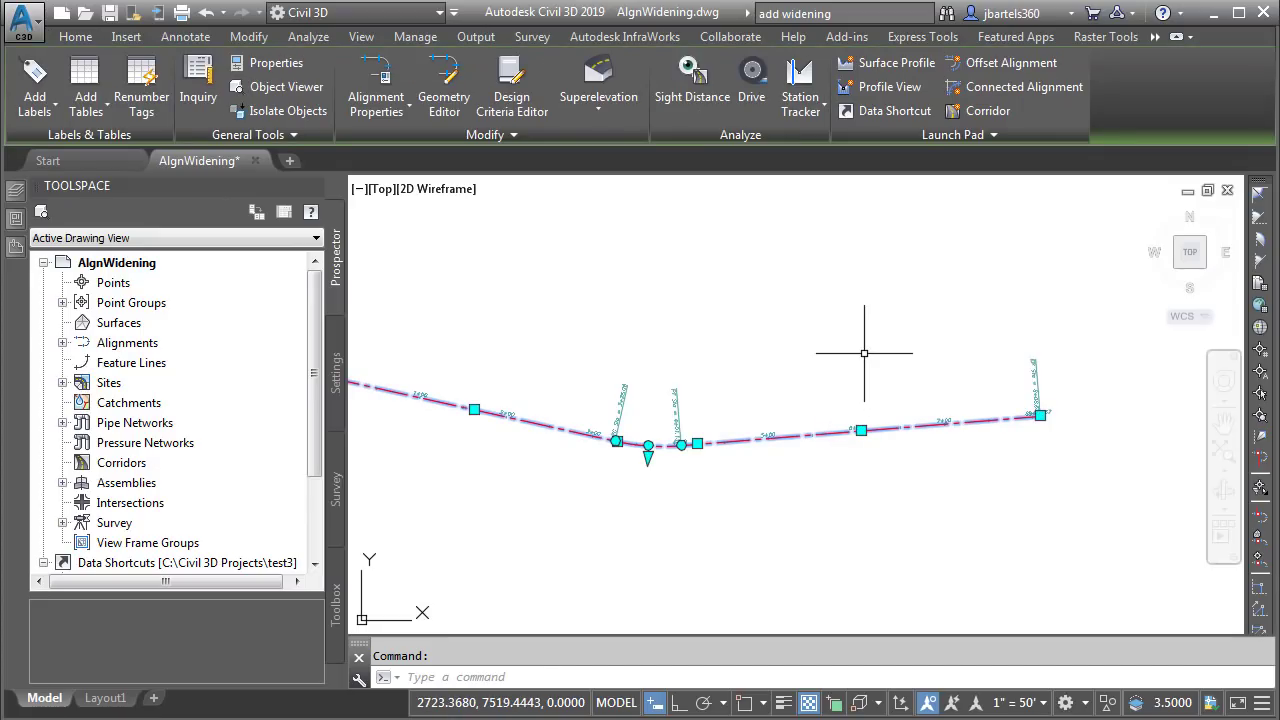
pyautogui.click(970, 65)
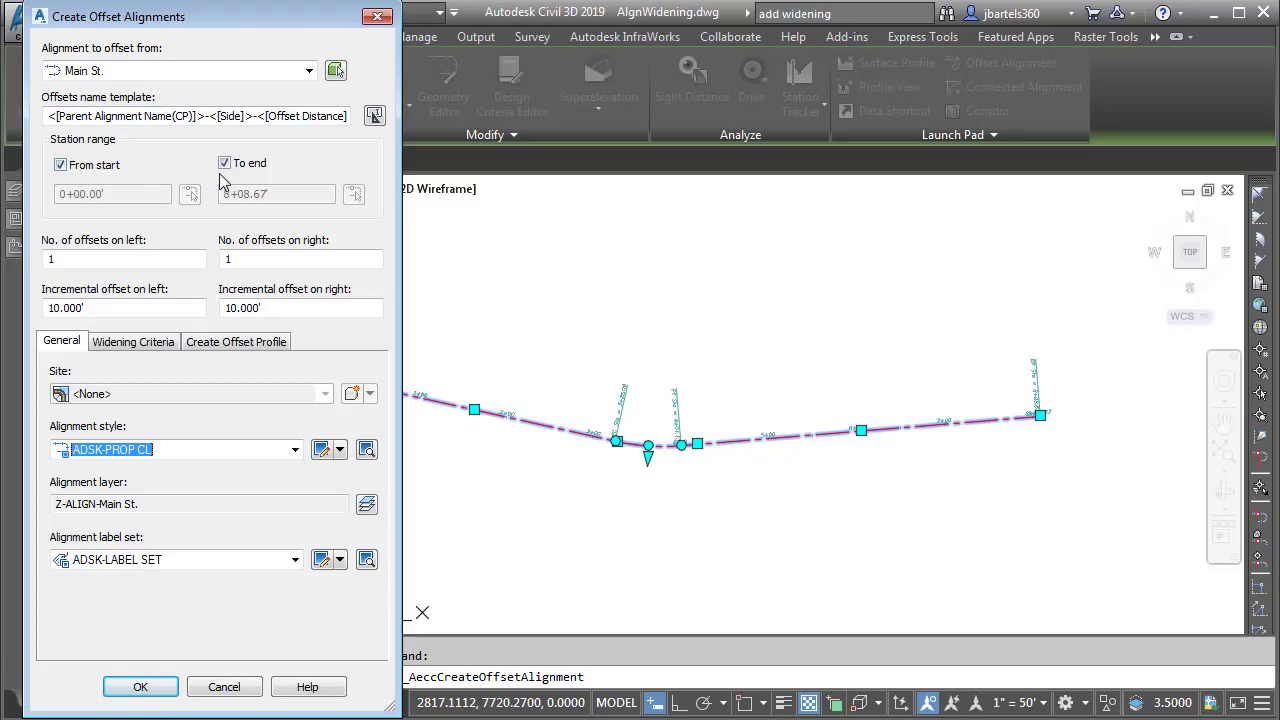
pyautogui.click(225, 164)
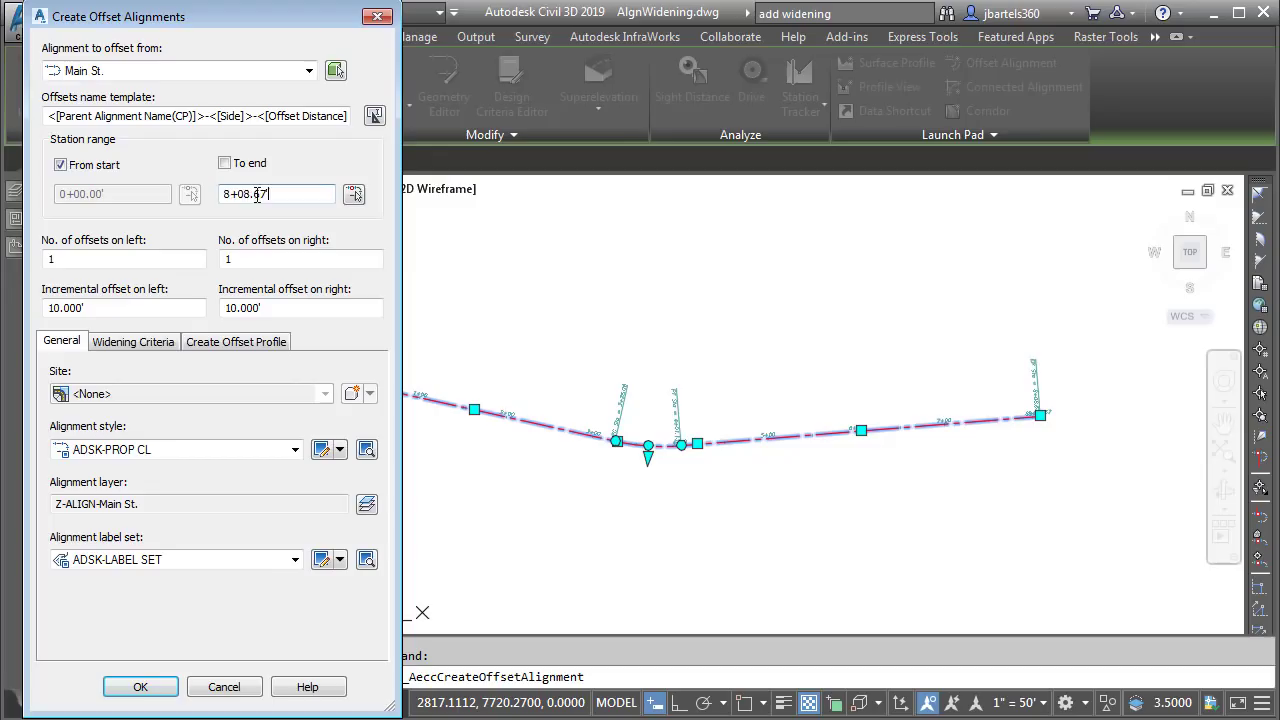
pyautogui.doubleClick(258, 195)
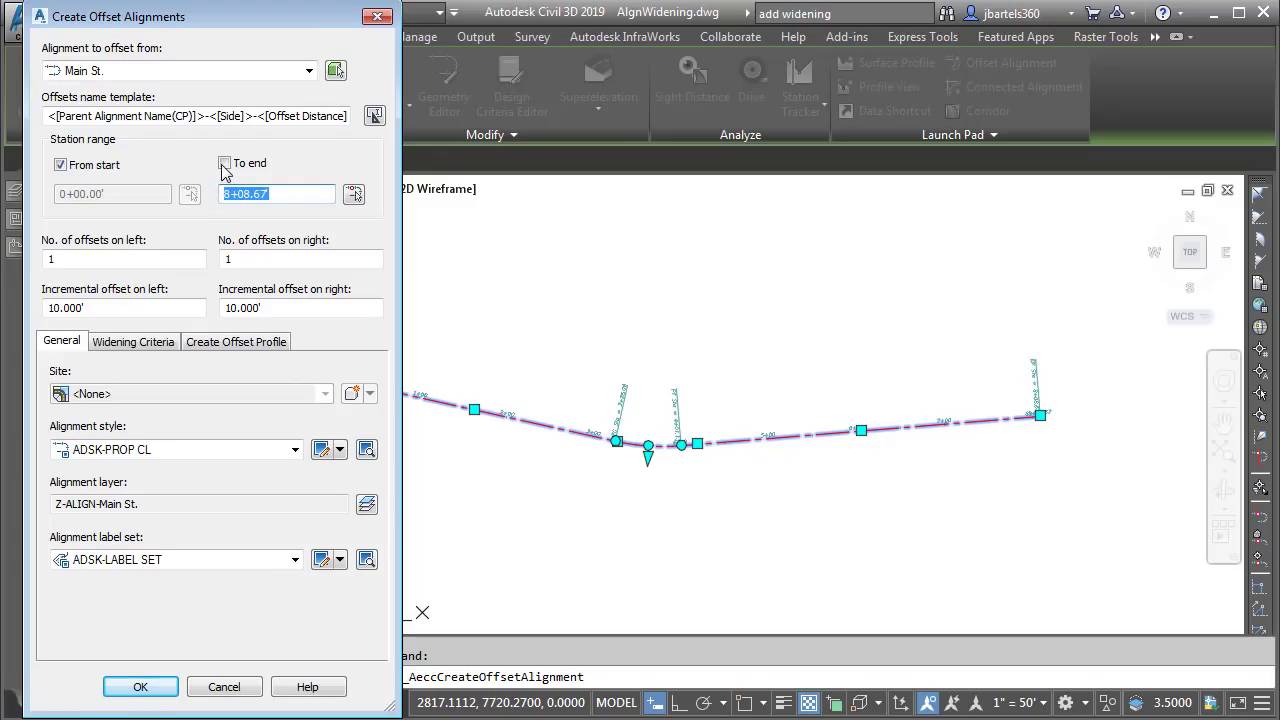
pyautogui.click(225, 164)
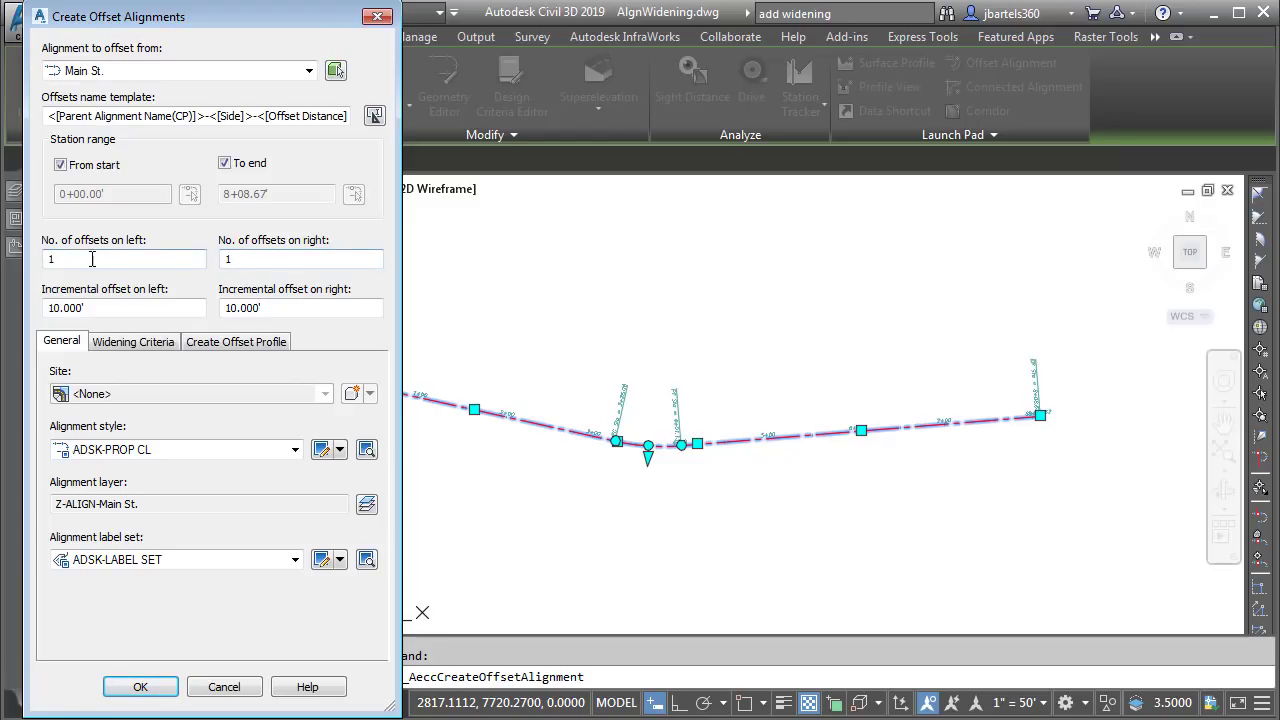
# - Set left and right offsets to 12 with ADSK-PROP EOP style and ADSK-NO LABELS
pyautogui.moveTo(105, 308); pyautogui.dragTo(63, 308)
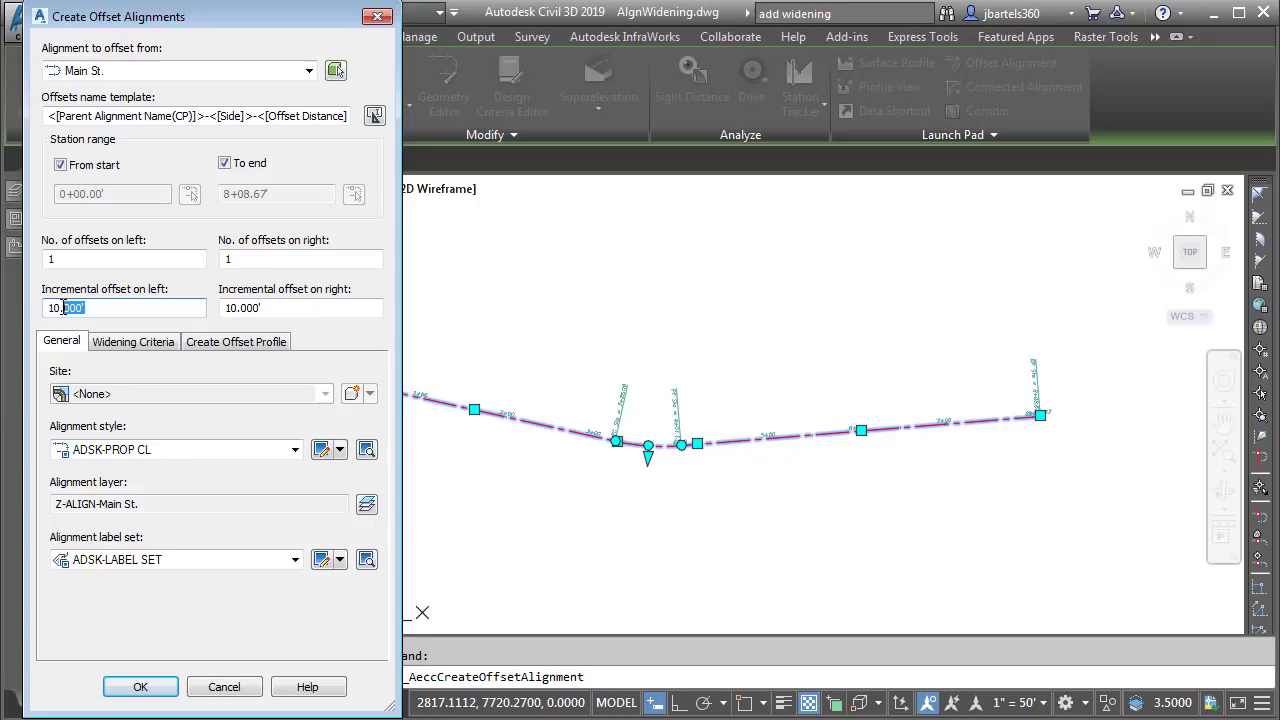
pyautogui.write('2')
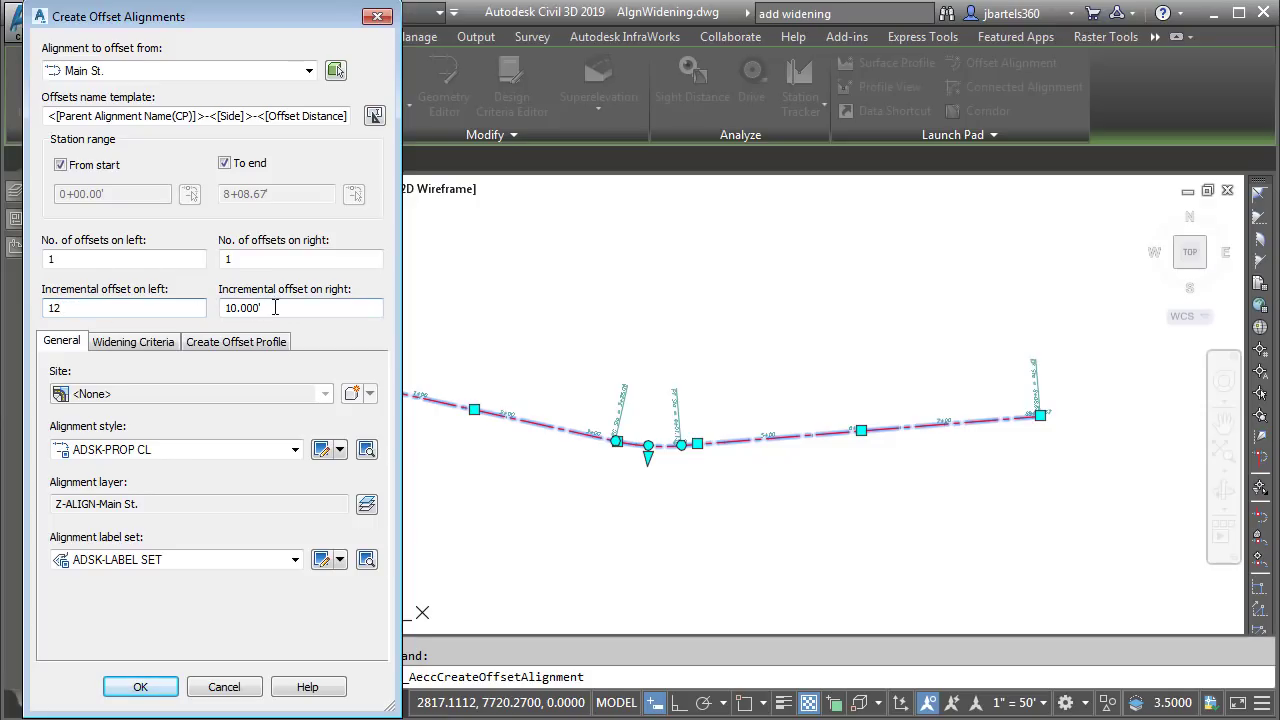
pyautogui.moveTo(262, 308); pyautogui.dragTo(232, 308)
pyautogui.write('2')
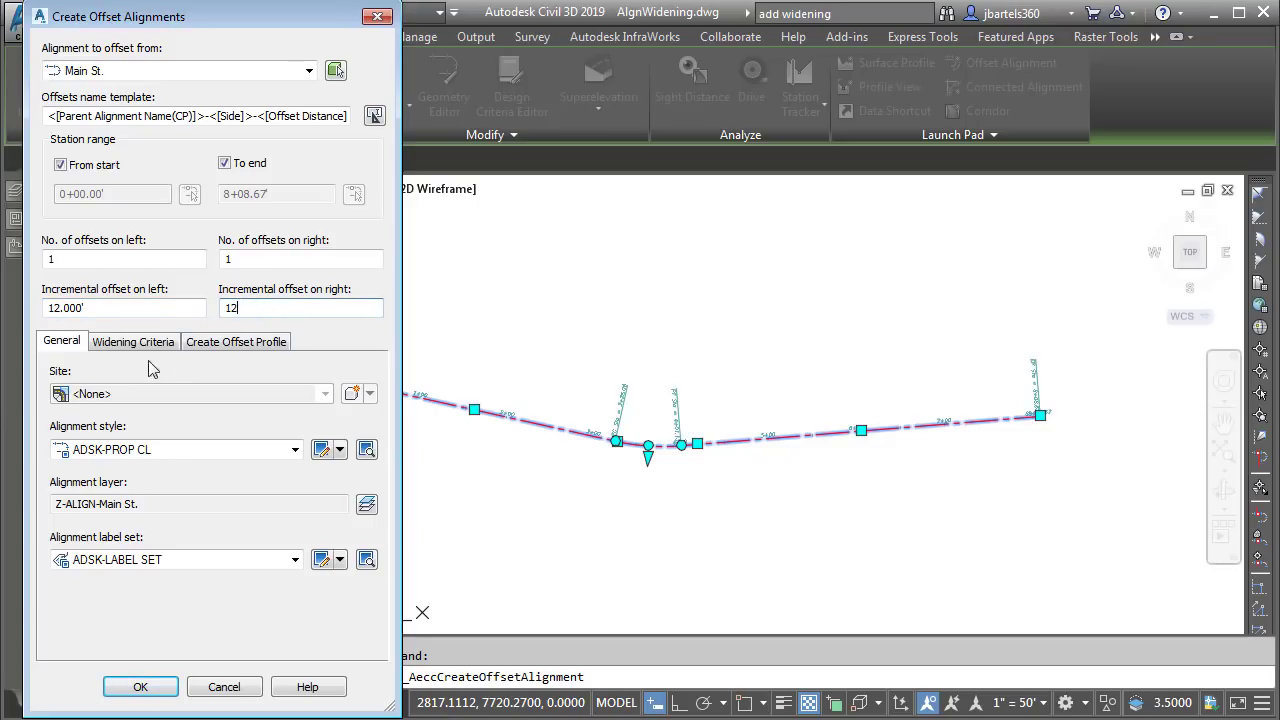
pyautogui.click(170, 455)
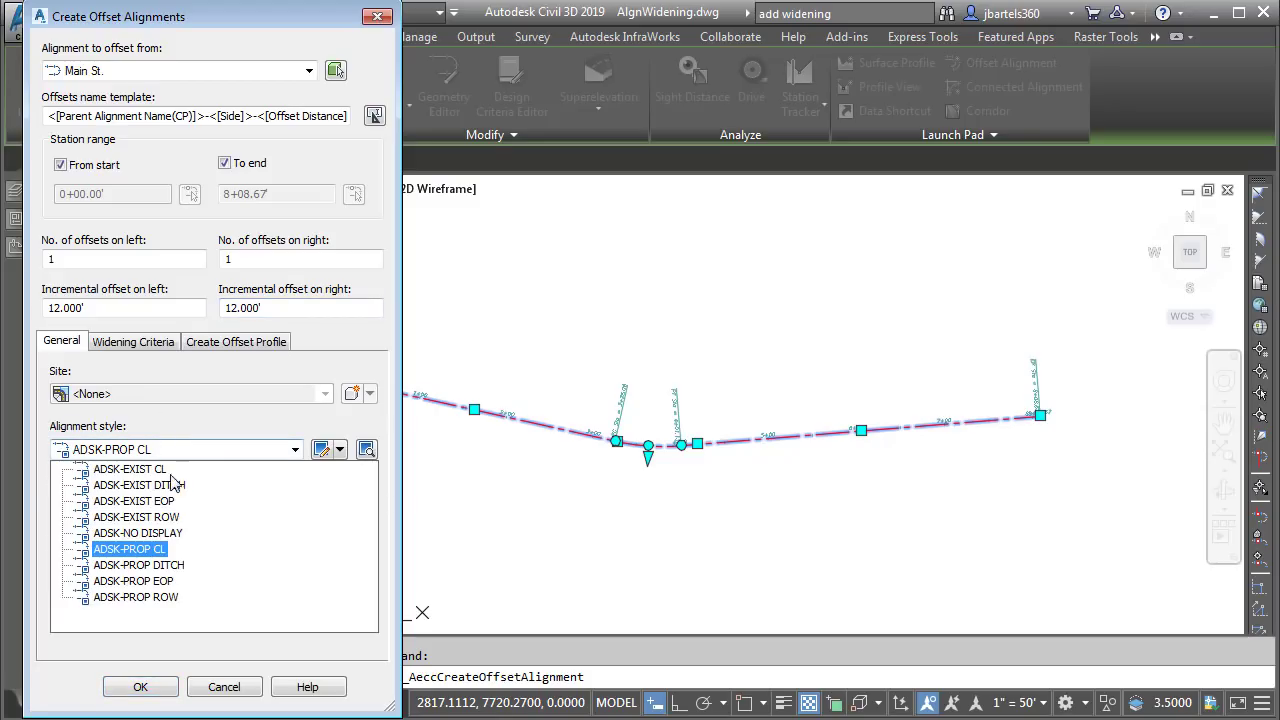
pyautogui.click(170, 584)
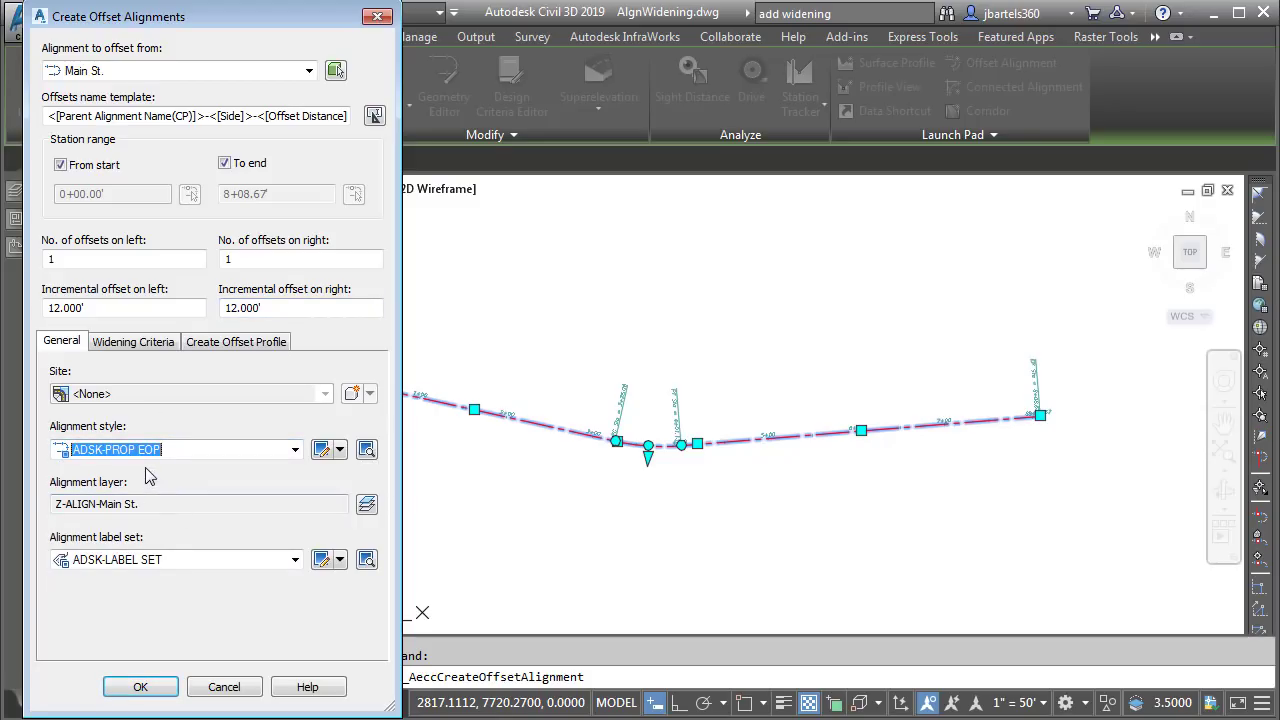
pyautogui.click(140, 562)
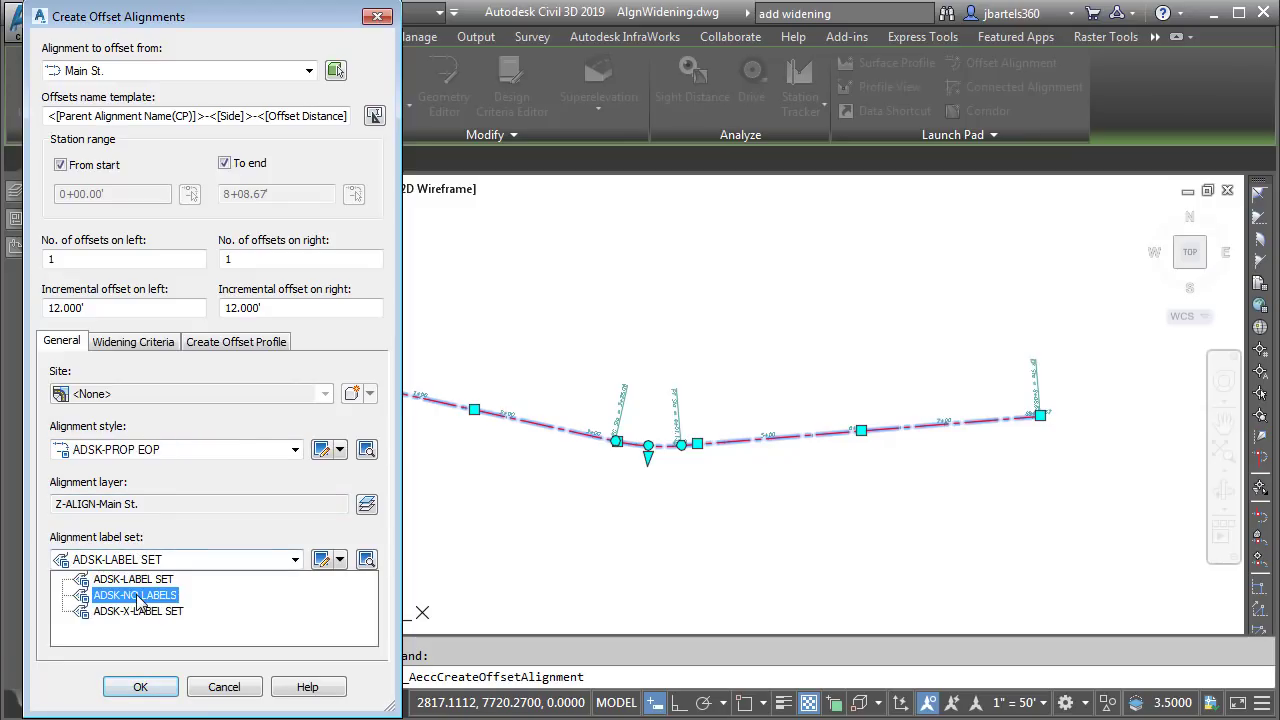
pyautogui.click(145, 597)
pyautogui.click(140, 686)
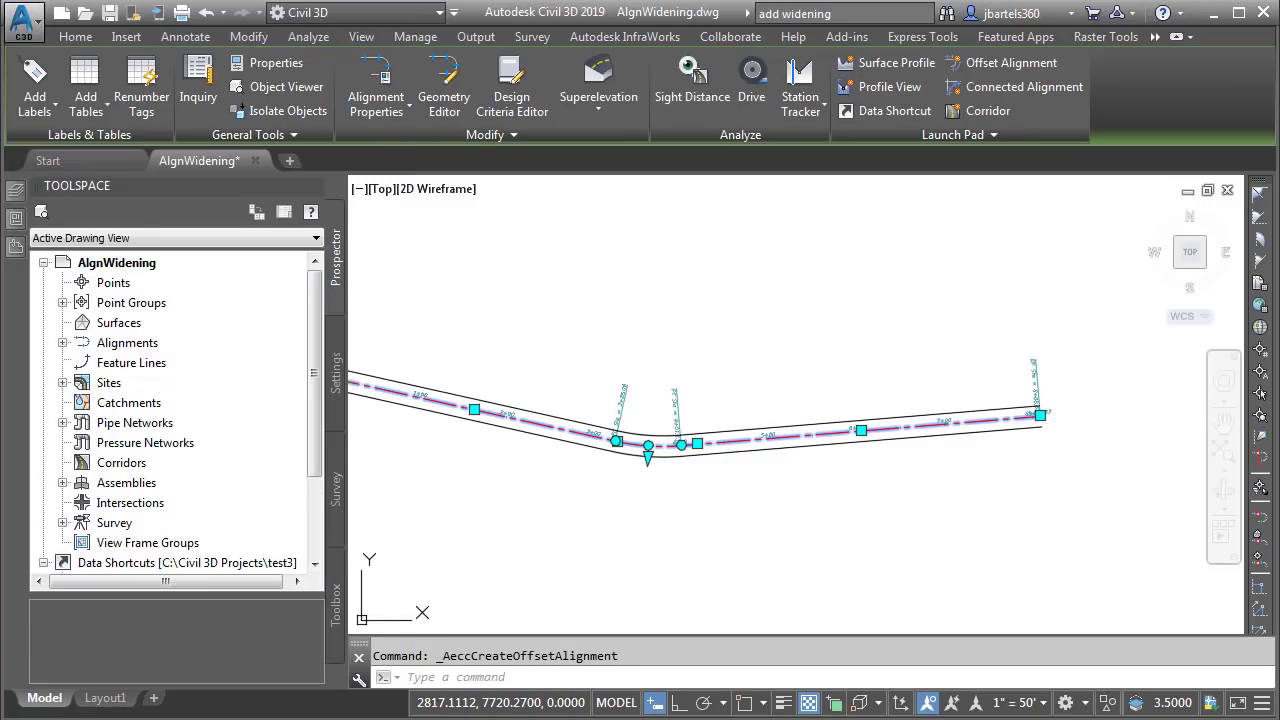
# - List Offset Alignments in Prospector and grip-stretch the centerline end to station 8+25.85
pyautogui.press('Escape')
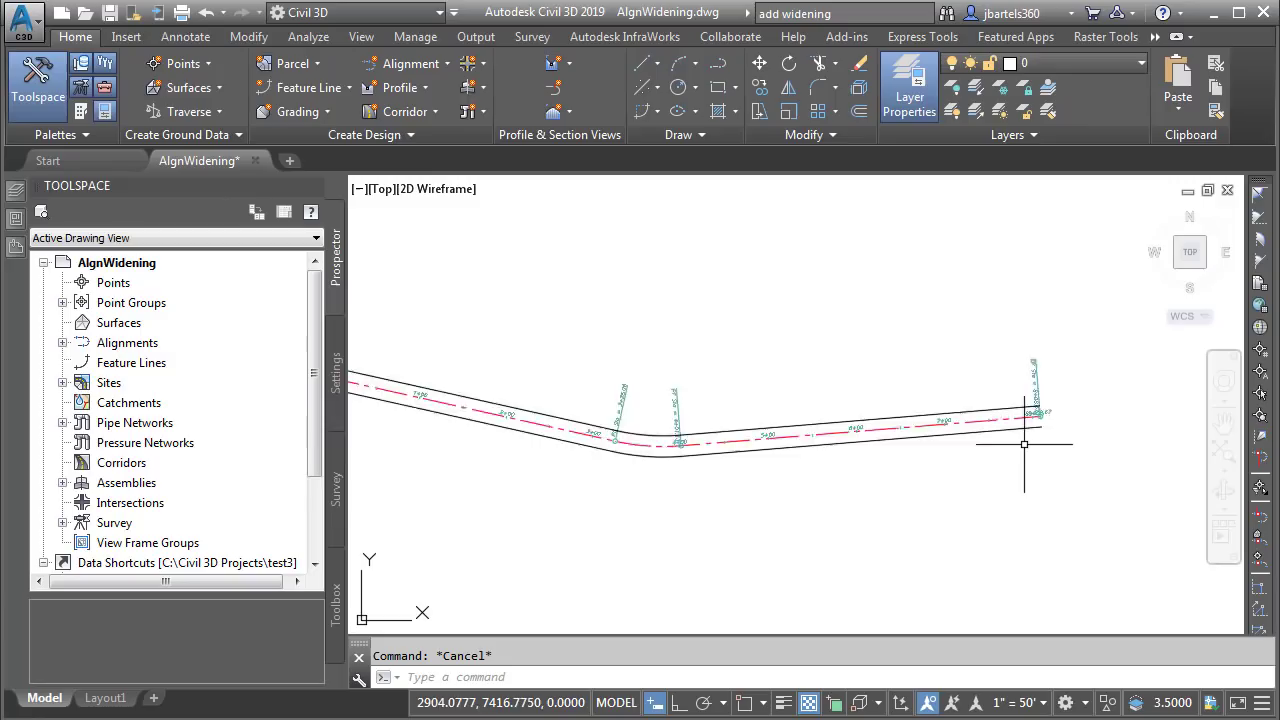
pyautogui.scroll(3, 1020, 440)
pyautogui.moveTo(1020, 440); pyautogui.dragTo(967, 498, button='middle')
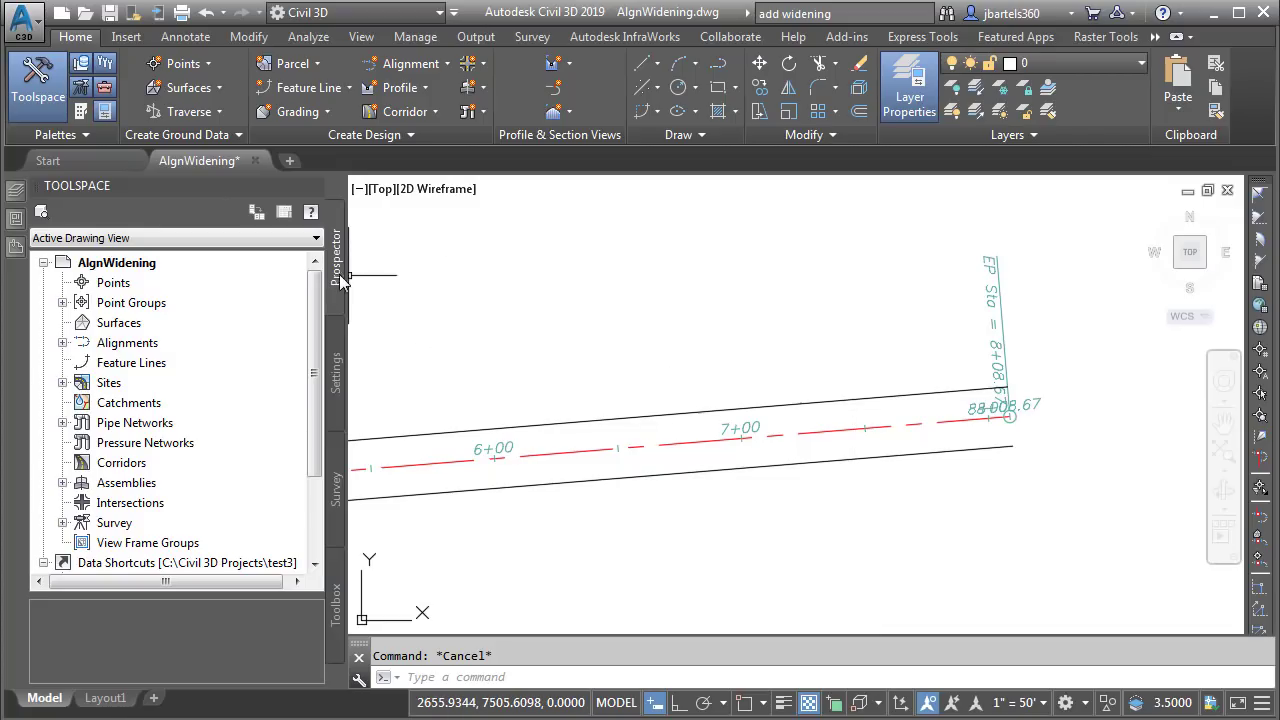
pyautogui.click(63, 343)
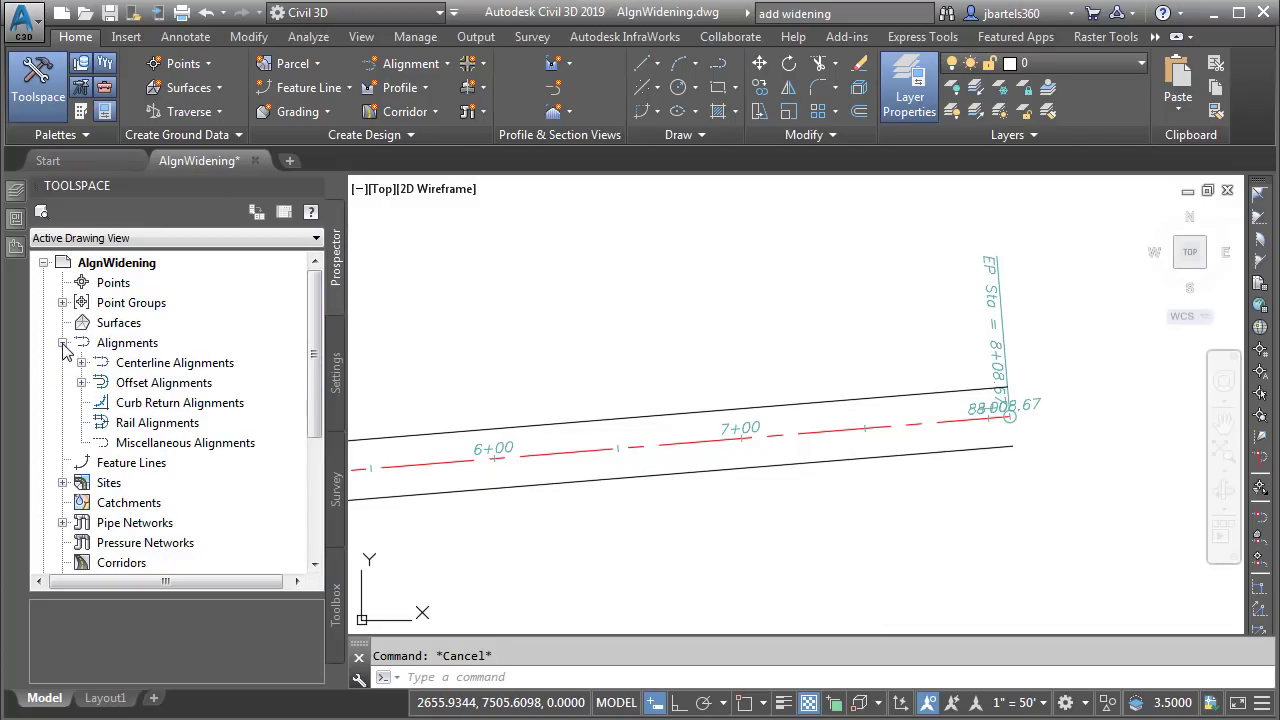
pyautogui.click(82, 383)
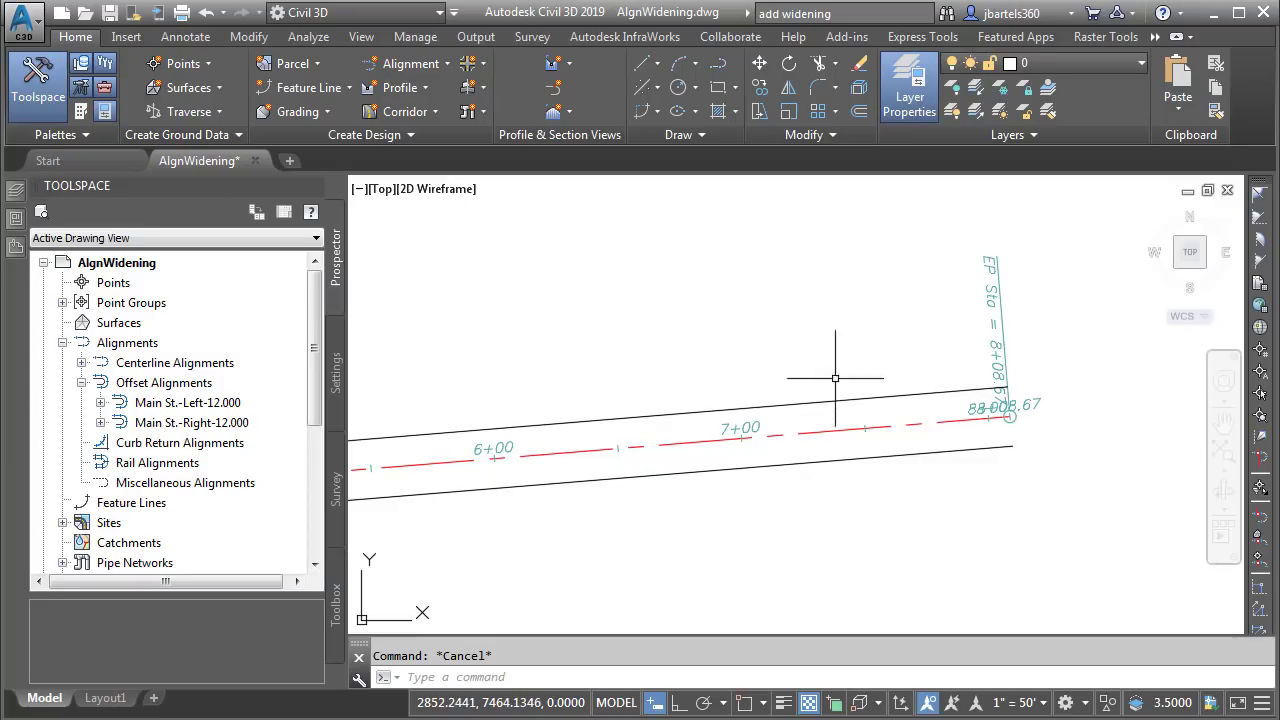
pyautogui.click(843, 431)
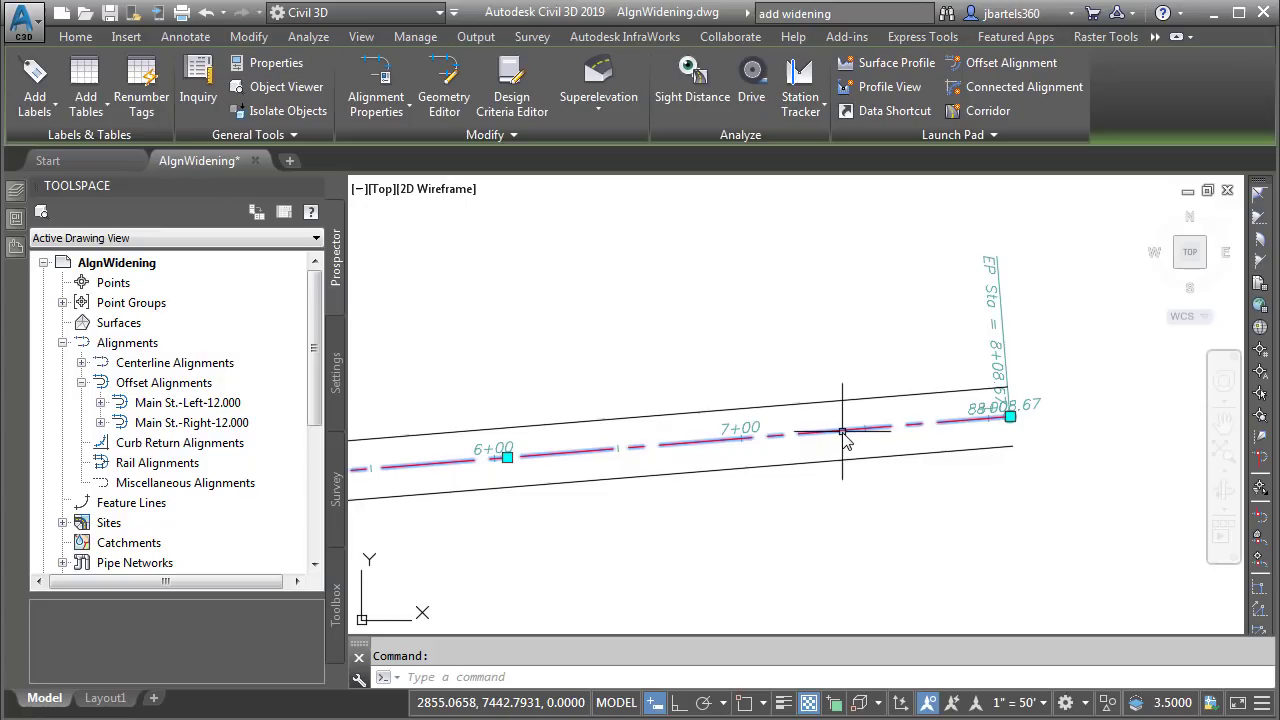
pyautogui.click(1010, 416)
pyautogui.click(1042, 333)
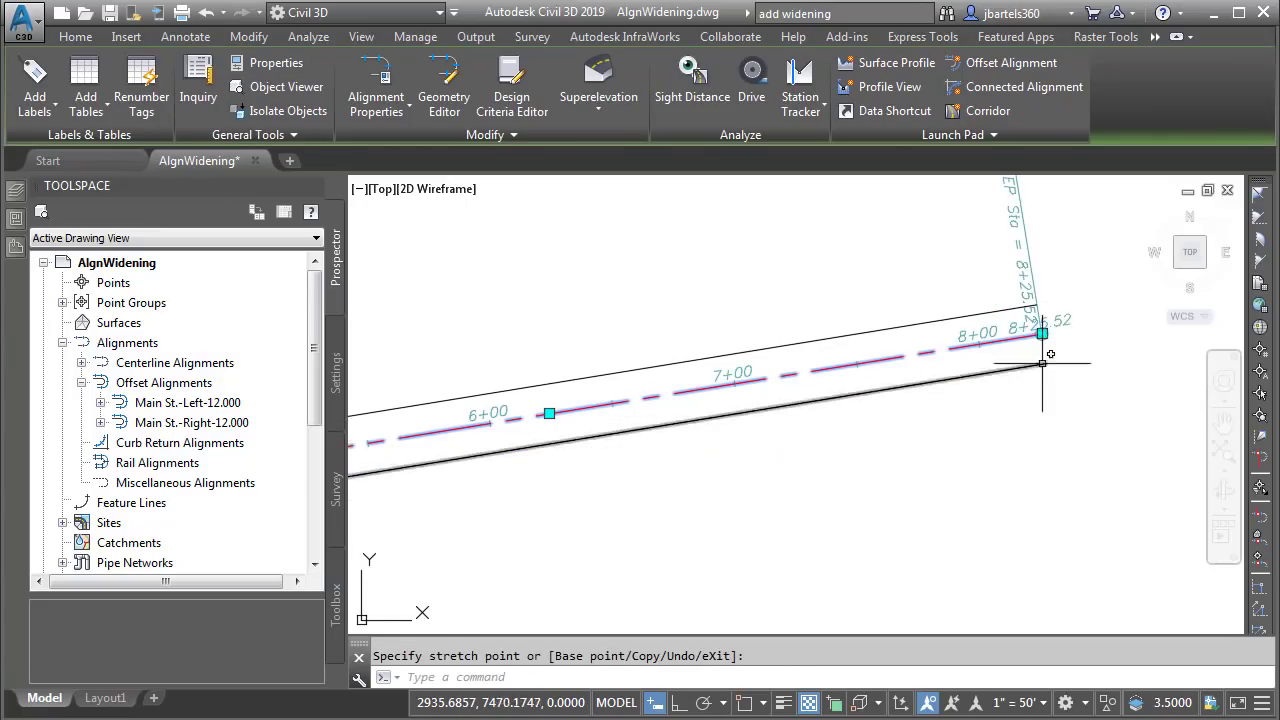
pyautogui.click(1042, 333)
pyautogui.click(1056, 463)
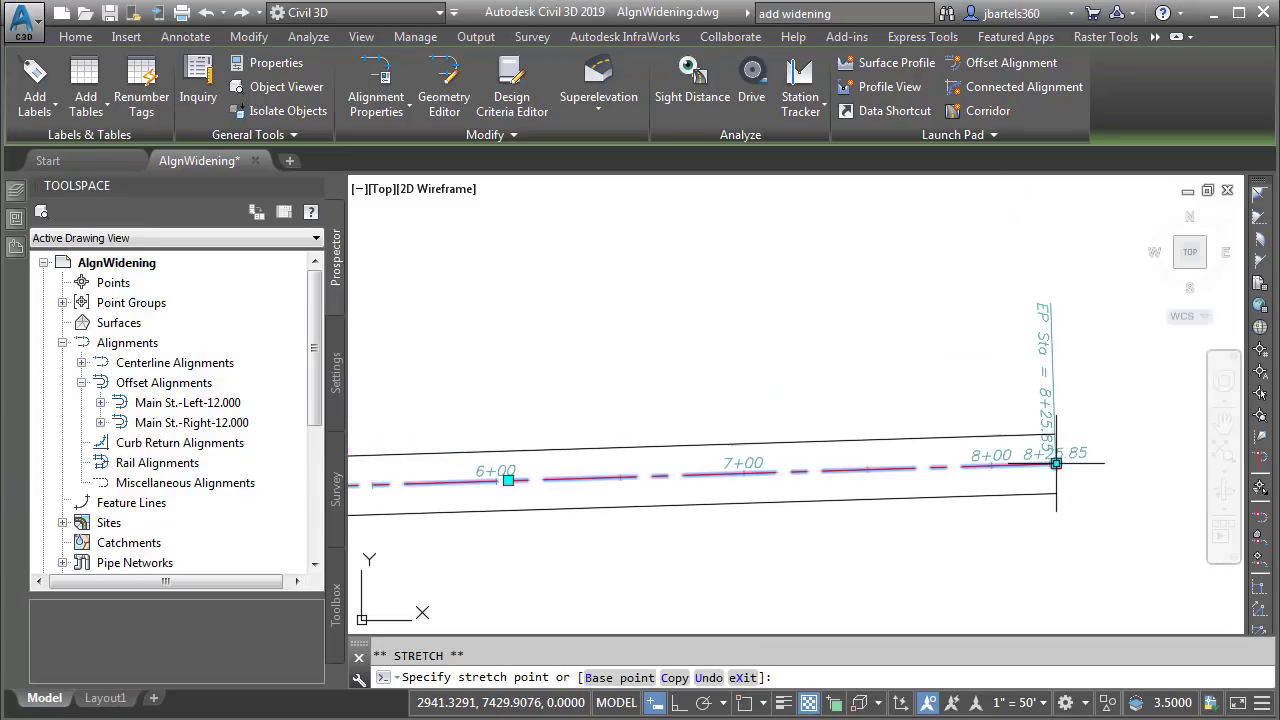
# - Begin a widening on the right offset alignment, starting at station 5+00
pyautogui.press('Escape')
pyautogui.press('Escape')
pyautogui.scroll(-3, 703, 374)
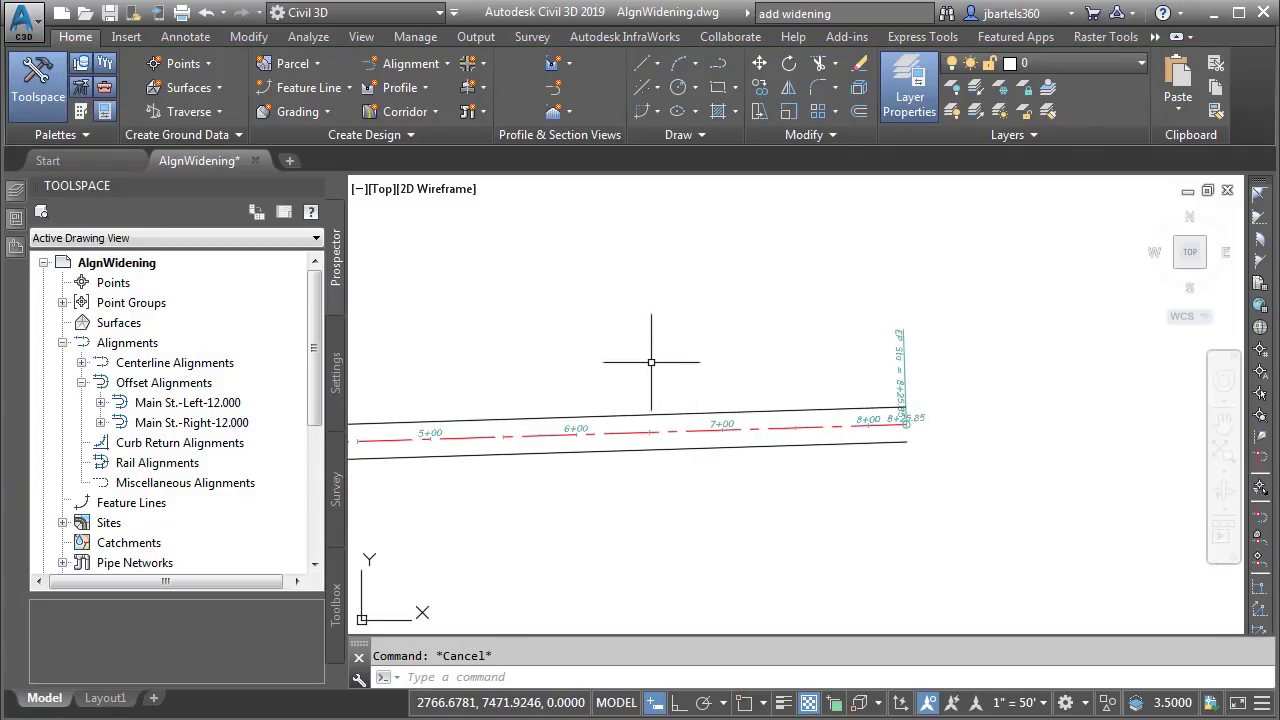
pyautogui.moveTo(651, 360)
pyautogui.mouseDown(button='middle')
pyautogui.moveTo(811, 364)
pyautogui.moveTo(879, 345)
pyautogui.mouseUp(button='middle')
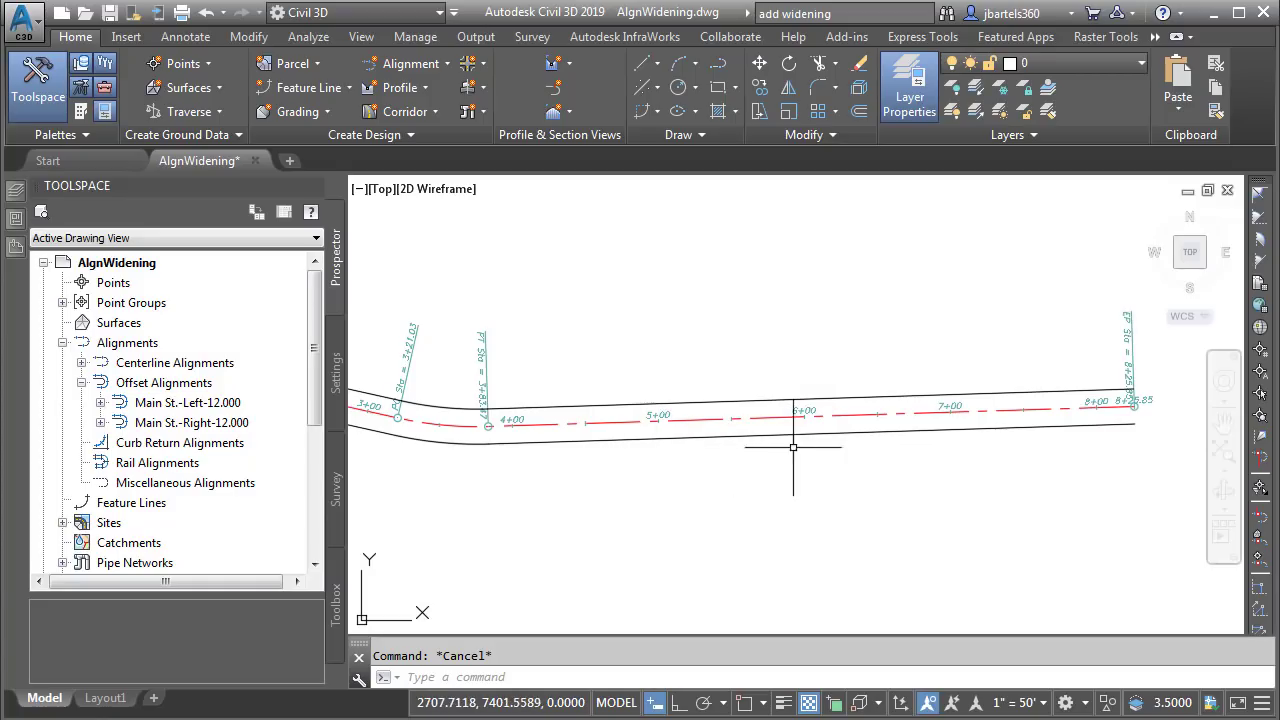
pyautogui.click(847, 433)
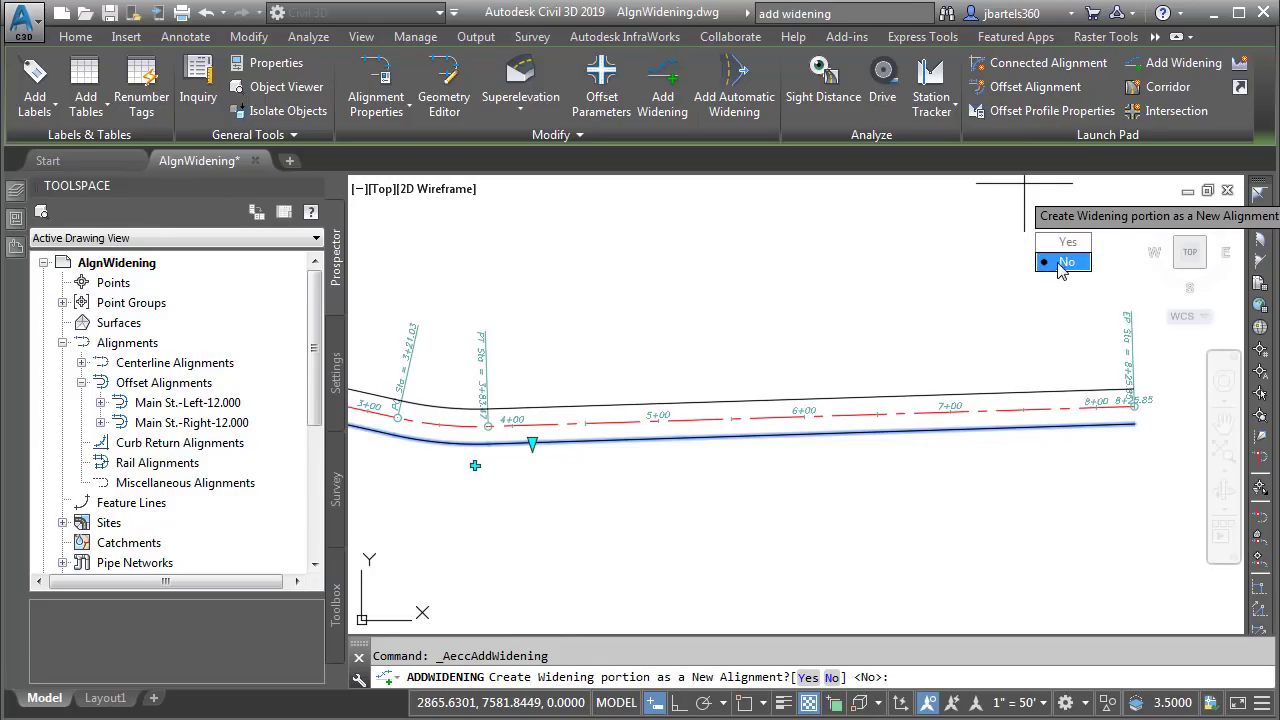
pyautogui.press('Return')
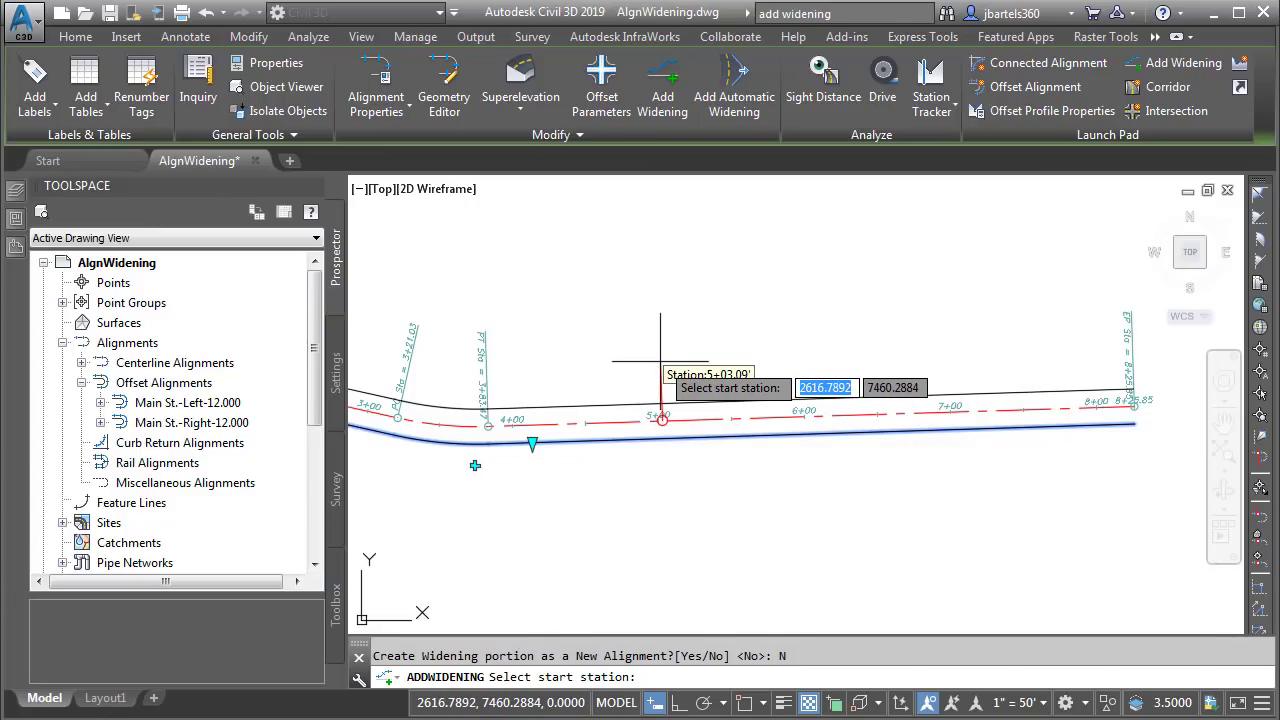
pyautogui.write('500')
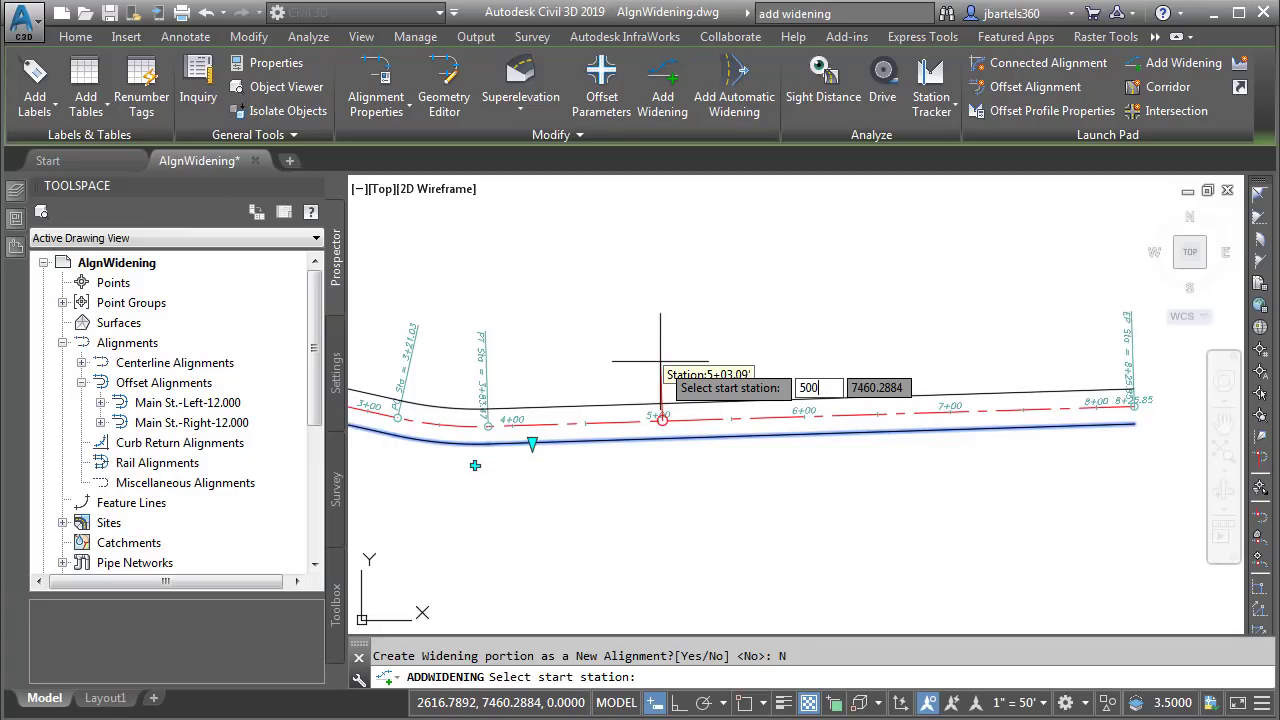
pyautogui.press('Return')
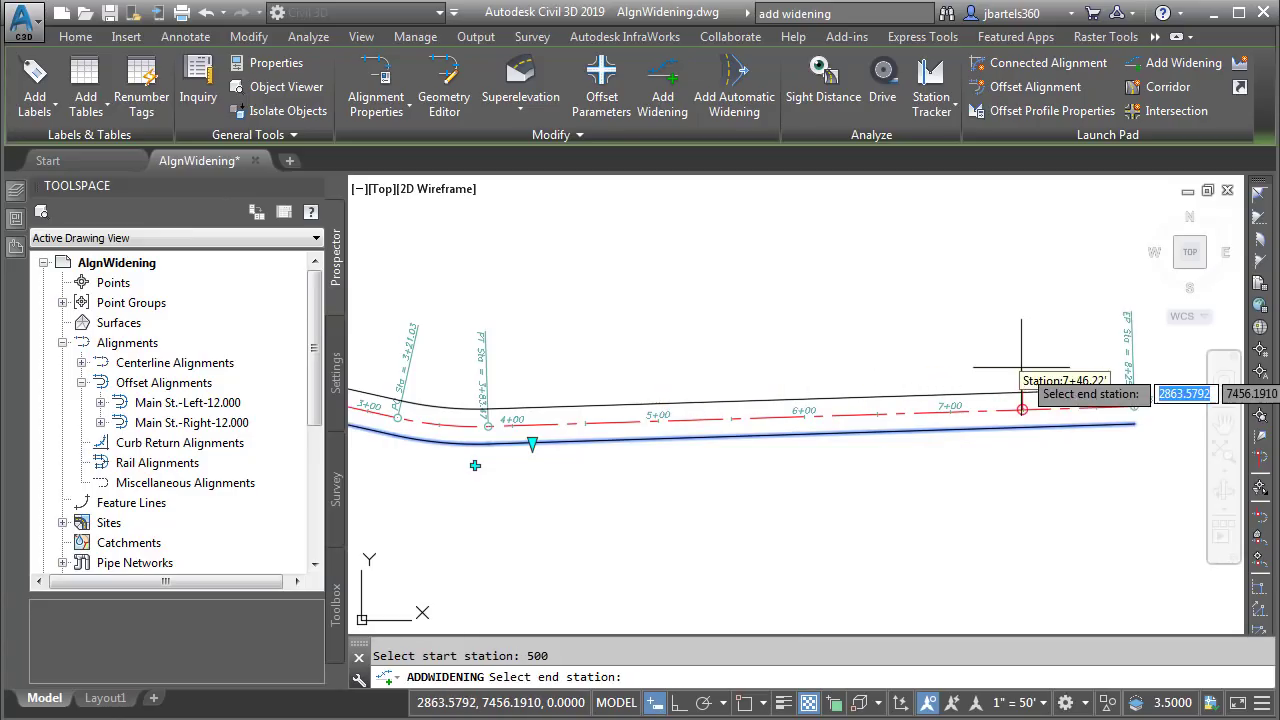
# - End the widening at the alignment endpoint (8+25.85) with a 24-ft offset
pyautogui.scroll(2, 1038, 367)
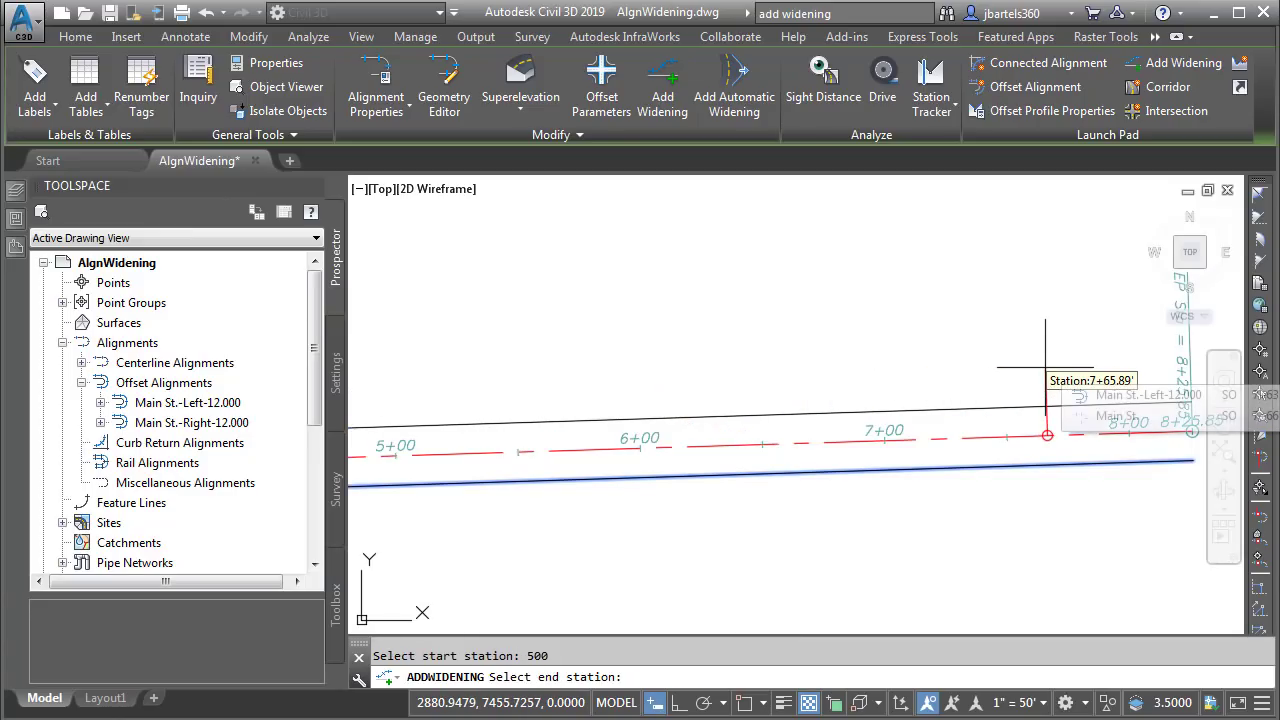
pyautogui.keyDown('shift'); pyautogui.rightClick(1046, 367); pyautogui.keyUp('shift')
pyautogui.click(1097, 486)
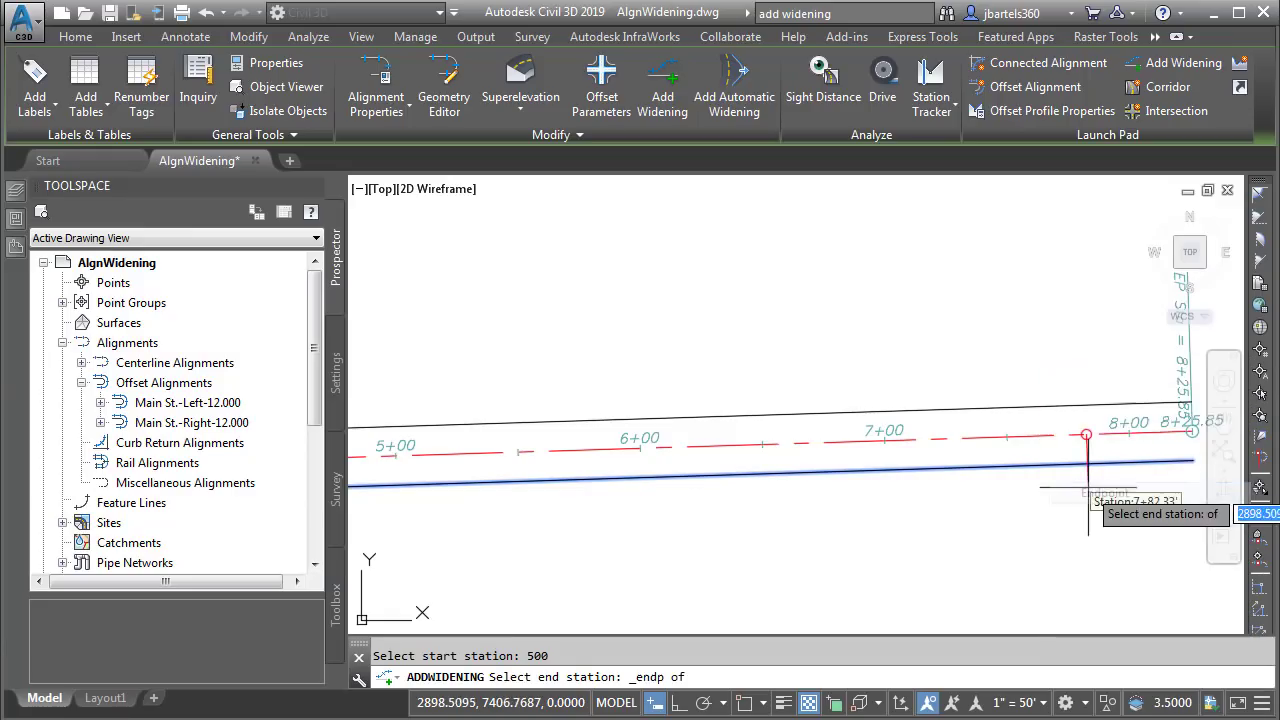
pyautogui.scroll(-1, 1086, 498)
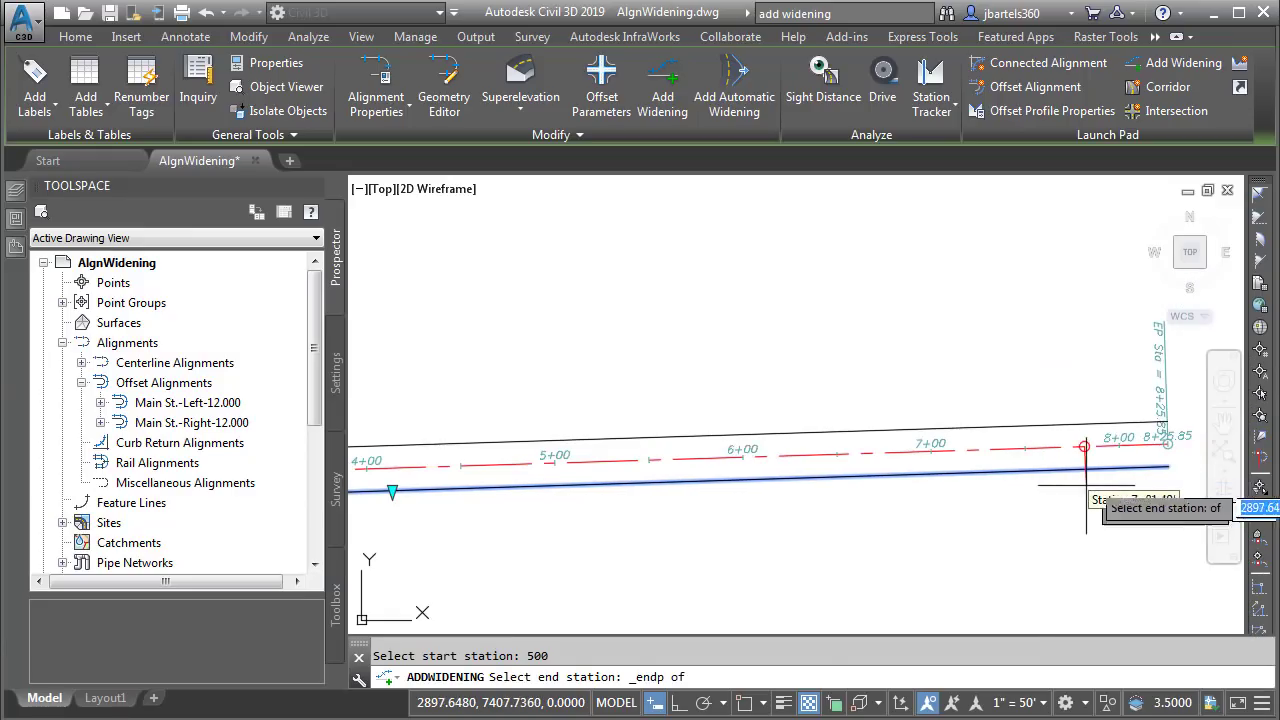
pyautogui.click(1141, 445)
pyautogui.scroll(-1, 1141, 445)
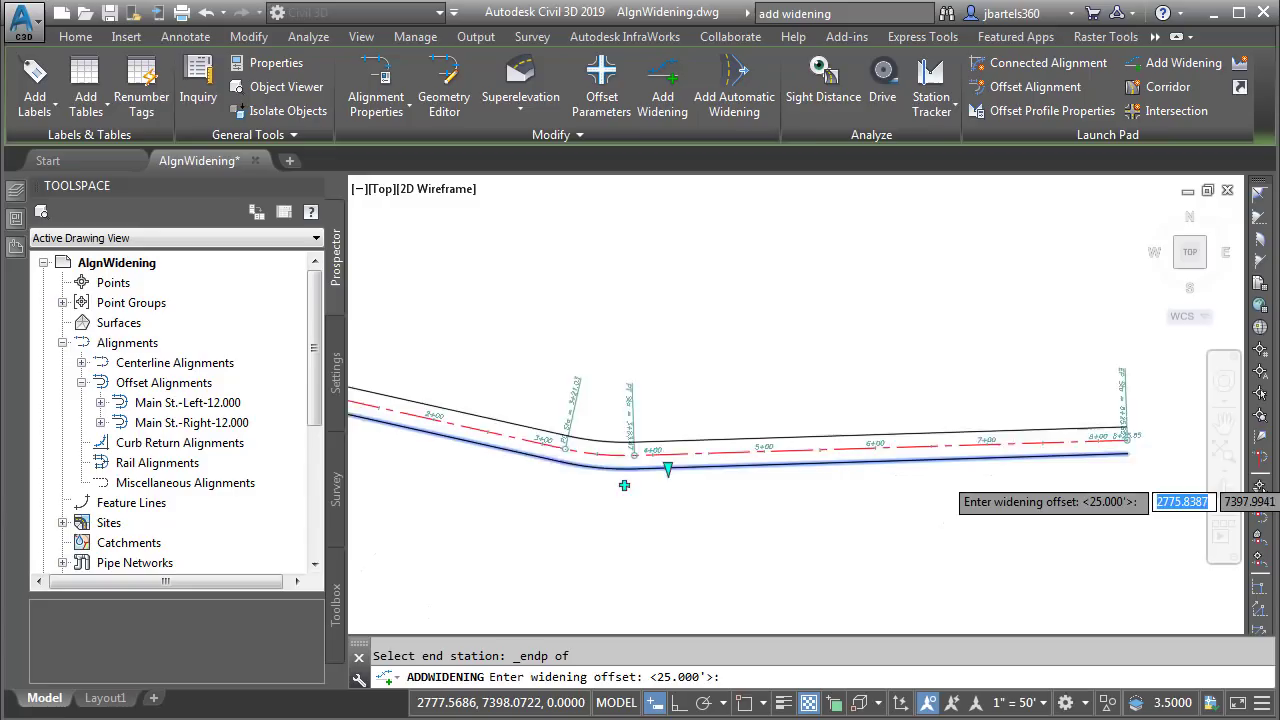
pyautogui.moveTo(922, 491); pyautogui.dragTo(952, 474, button='middle')
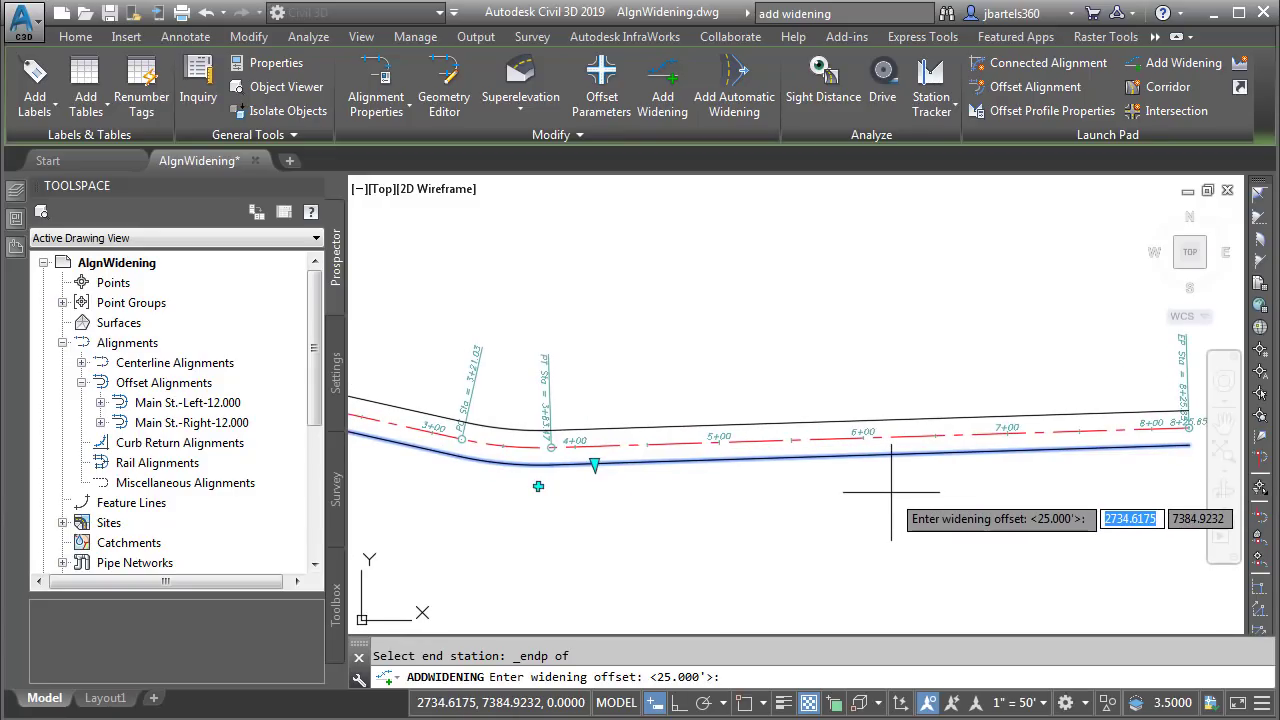
pyautogui.write('2')
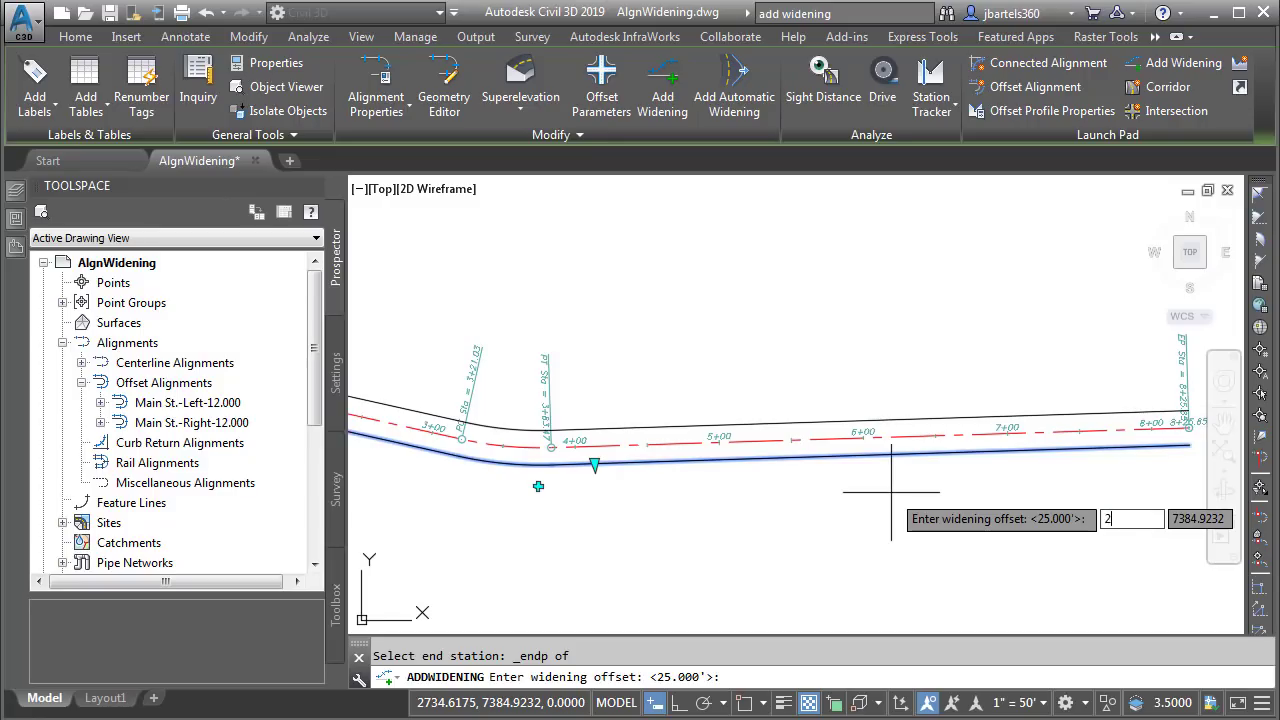
pyautogui.write('4')
pyautogui.press('Return')
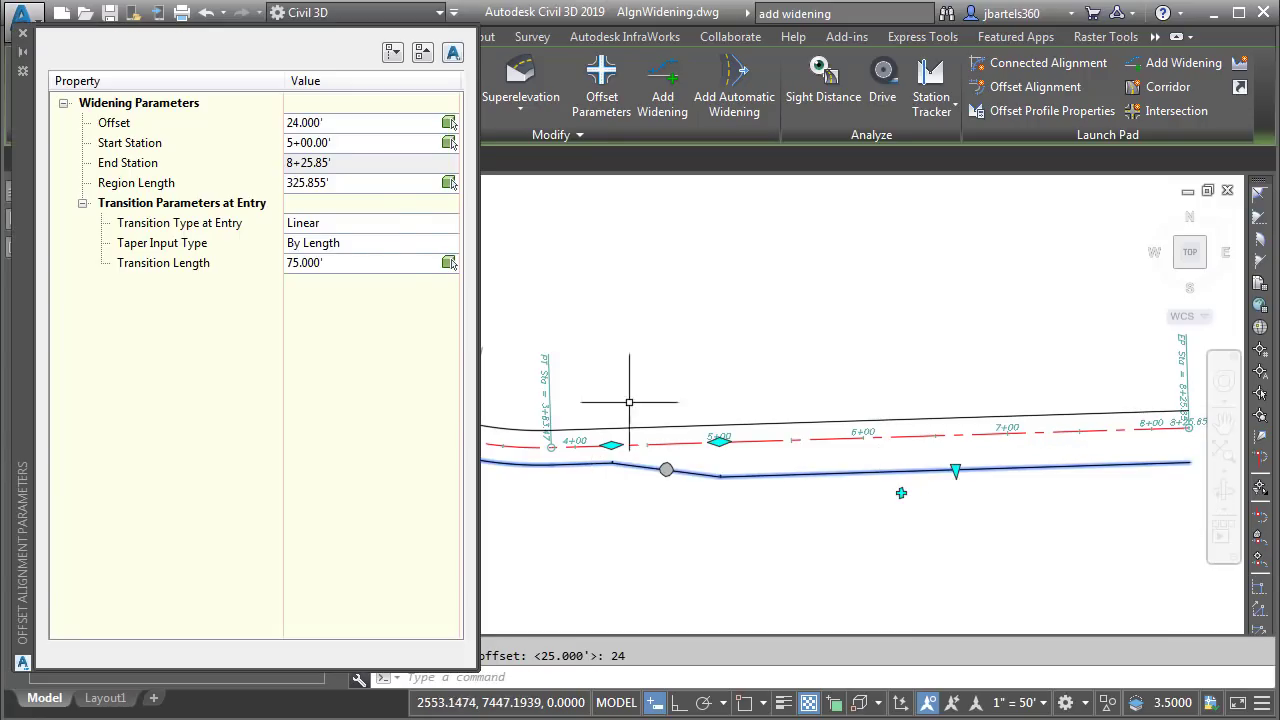
# - Give the widening a Linear, By Length entry transition of 100 ft and close the palette
pyautogui.click(328, 122)
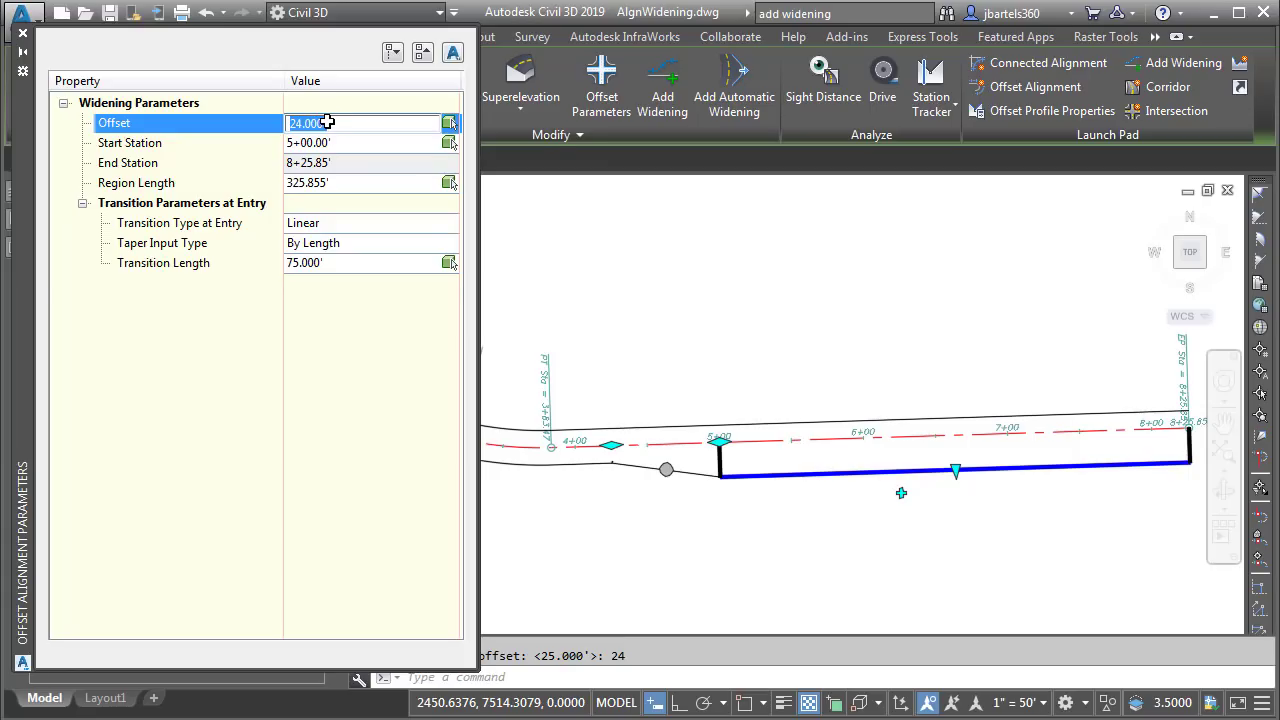
pyautogui.click(322, 143)
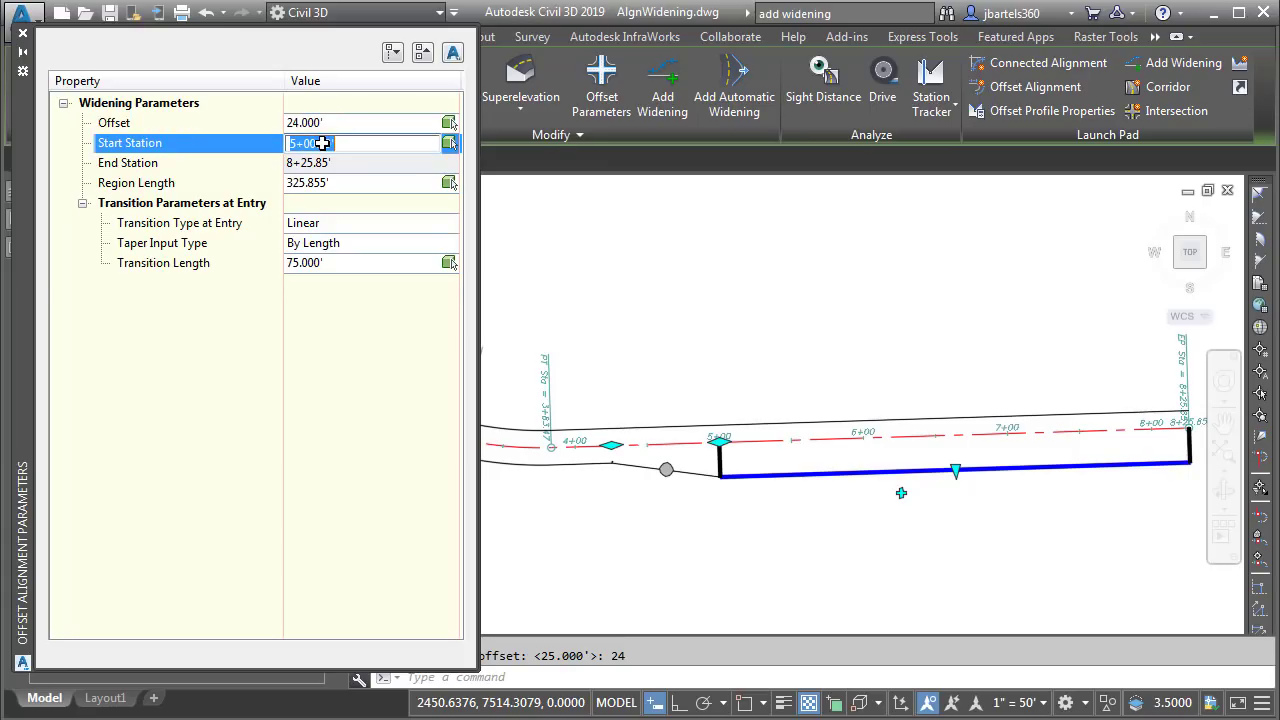
pyautogui.click(317, 183)
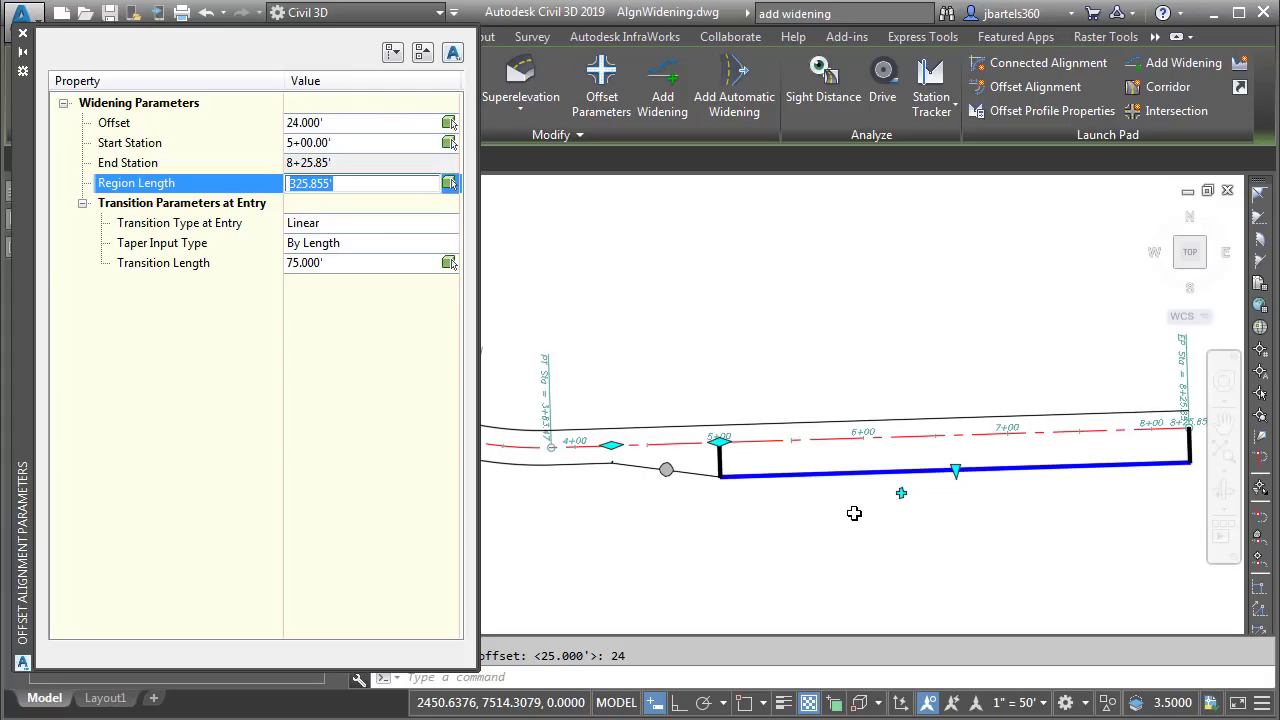
pyautogui.click(326, 226)
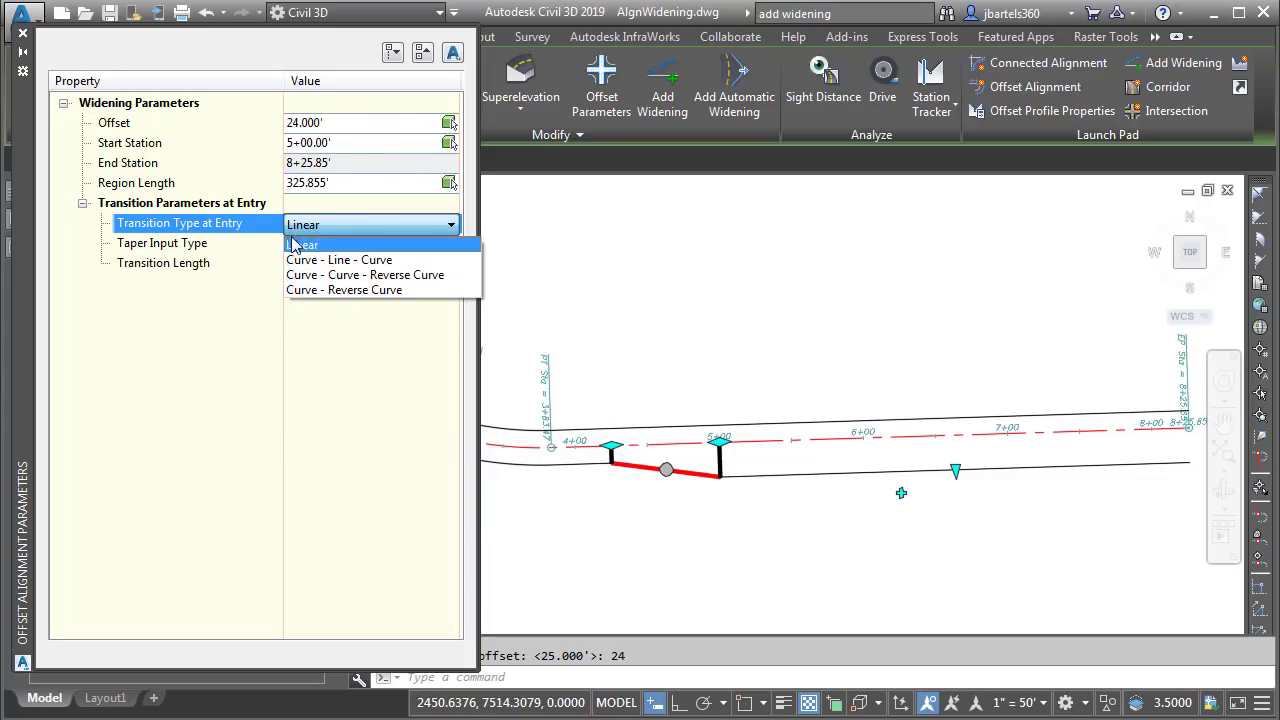
pyautogui.click(294, 245)
pyautogui.click(311, 245)
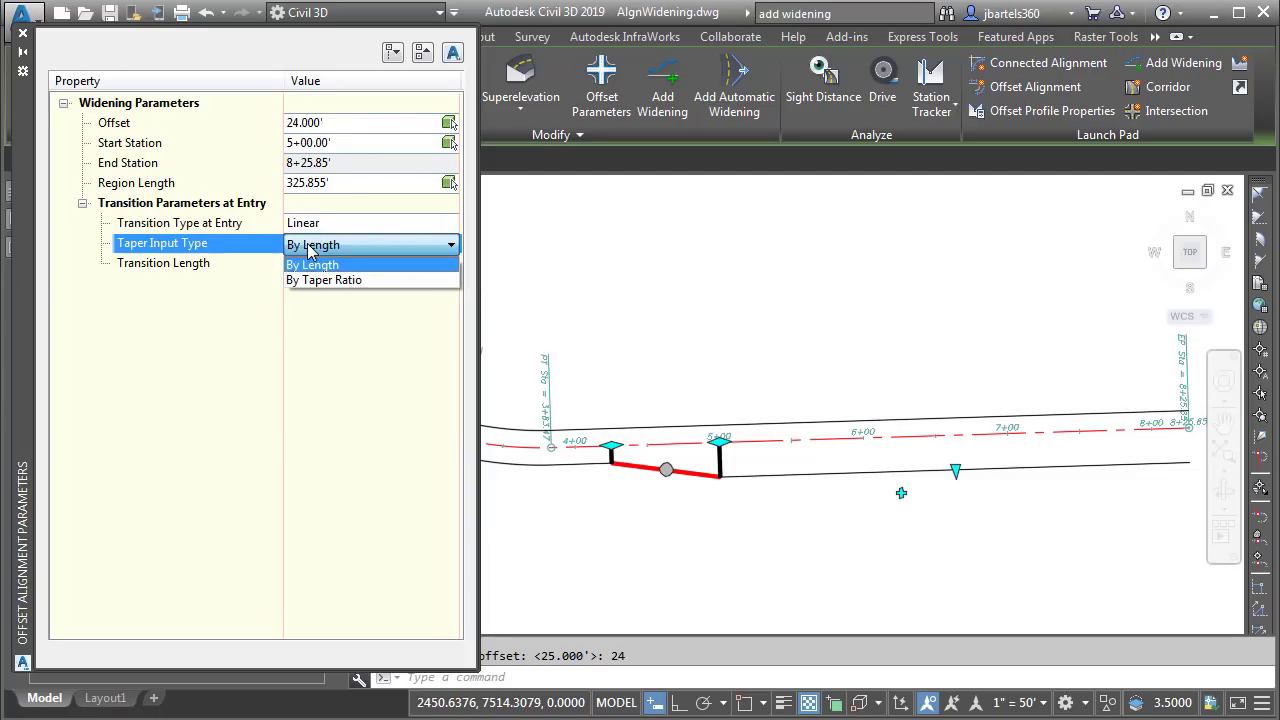
pyautogui.click(318, 264)
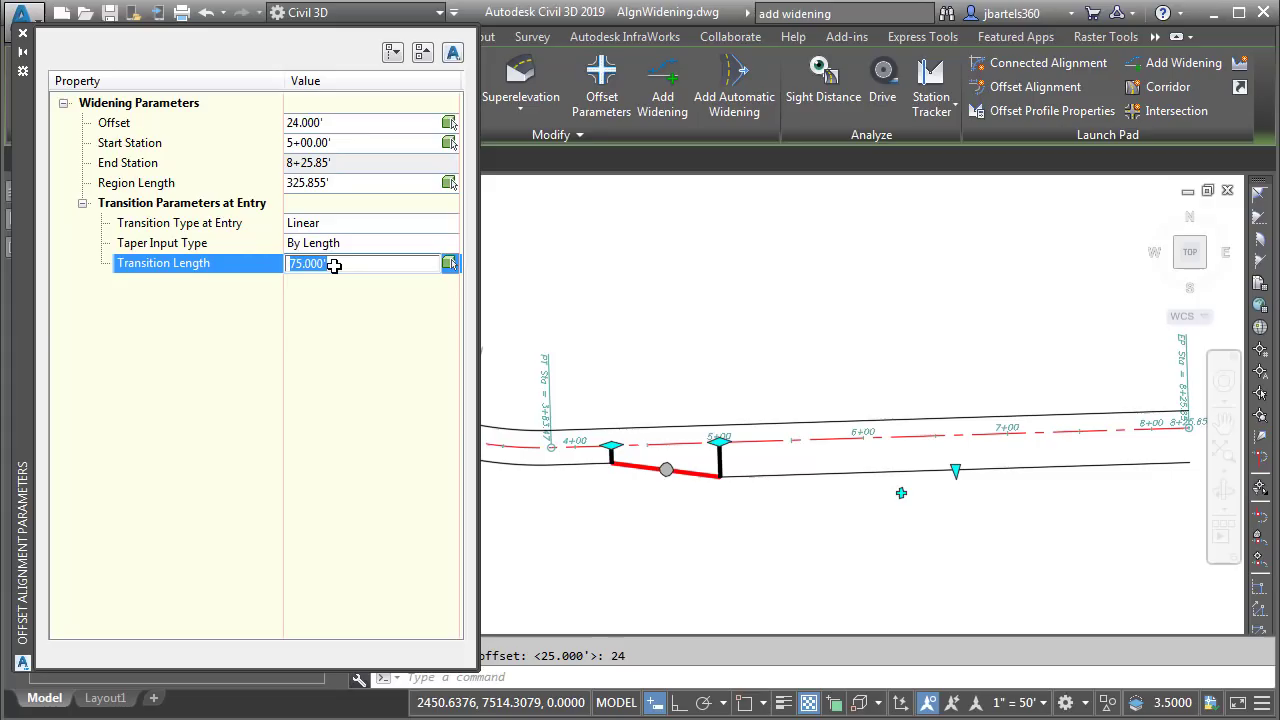
pyautogui.write('100')
pyautogui.press('Return')
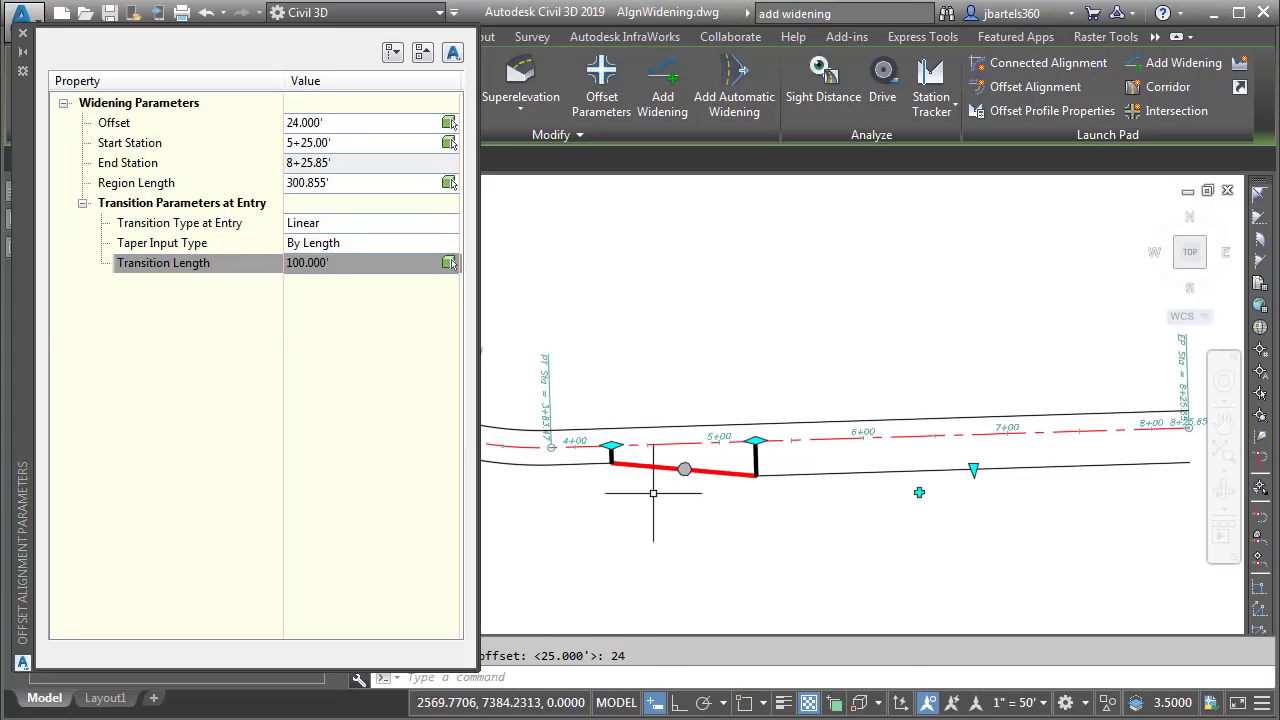
pyautogui.click(23, 33)
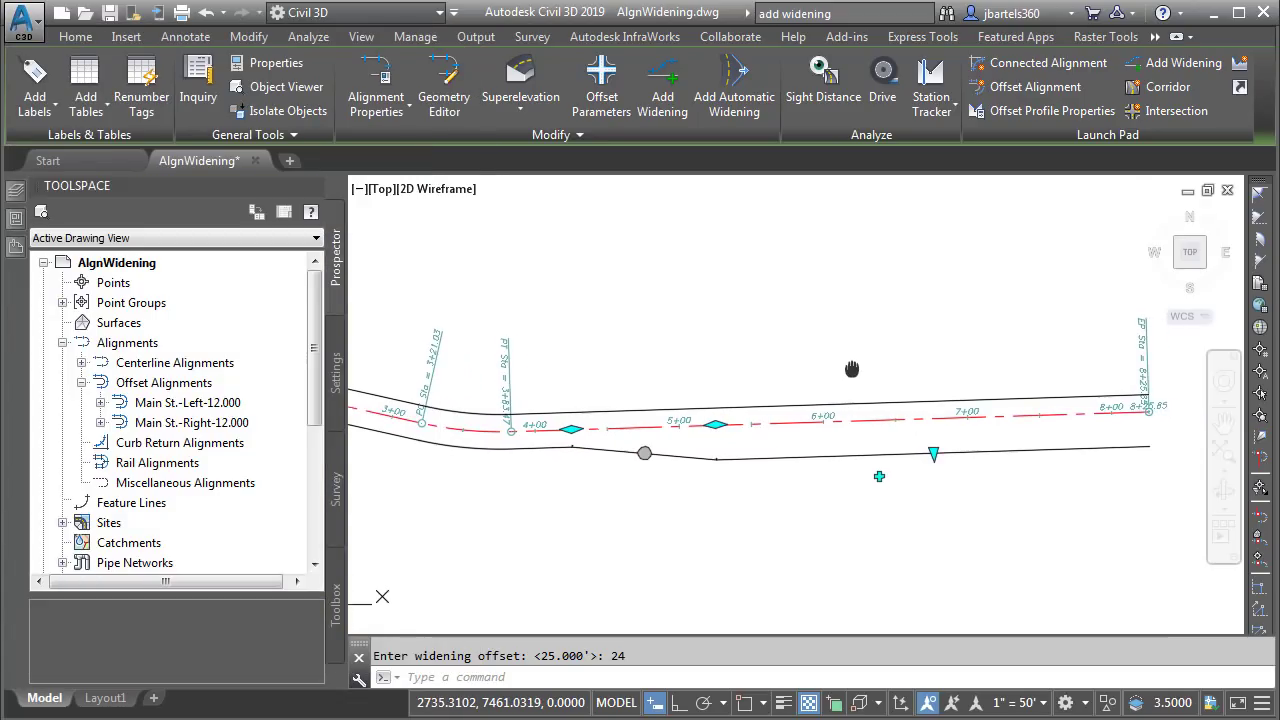
# - Set the widening offset grip to 18 ft, then change it to 24 ft
pyautogui.moveTo(852, 369); pyautogui.dragTo(793, 353, button='middle')
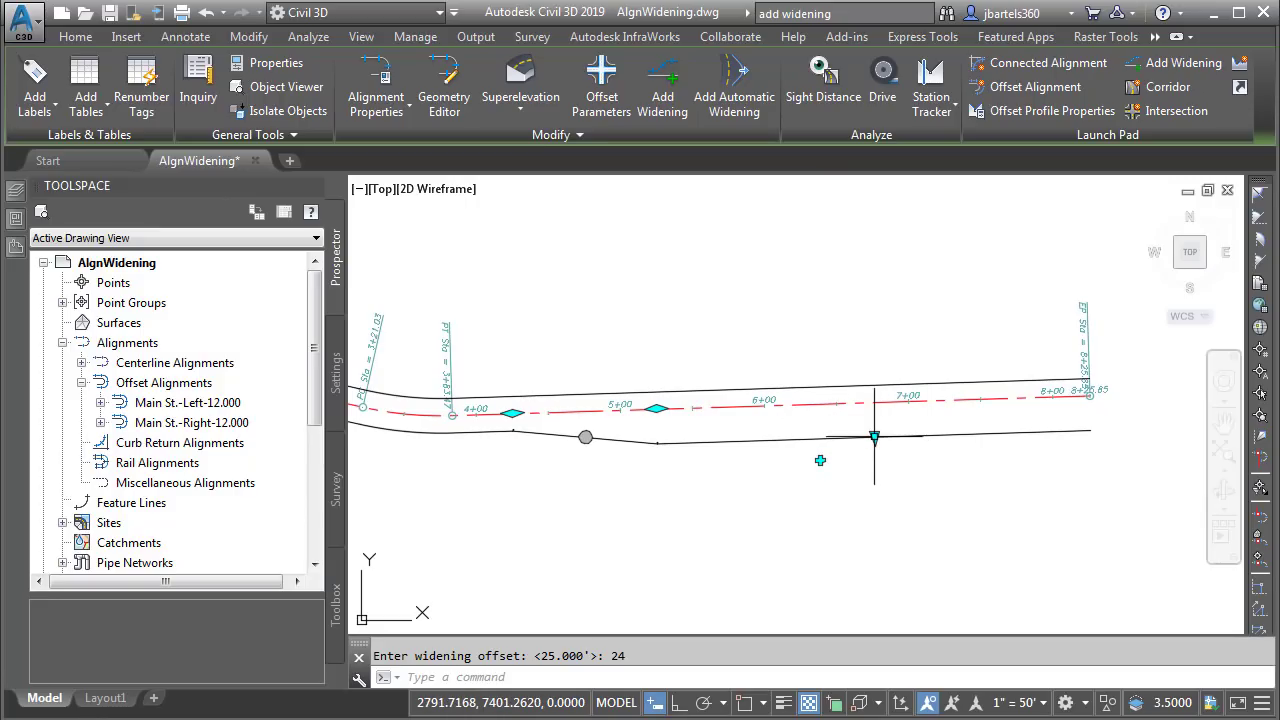
pyautogui.moveTo(875, 437)
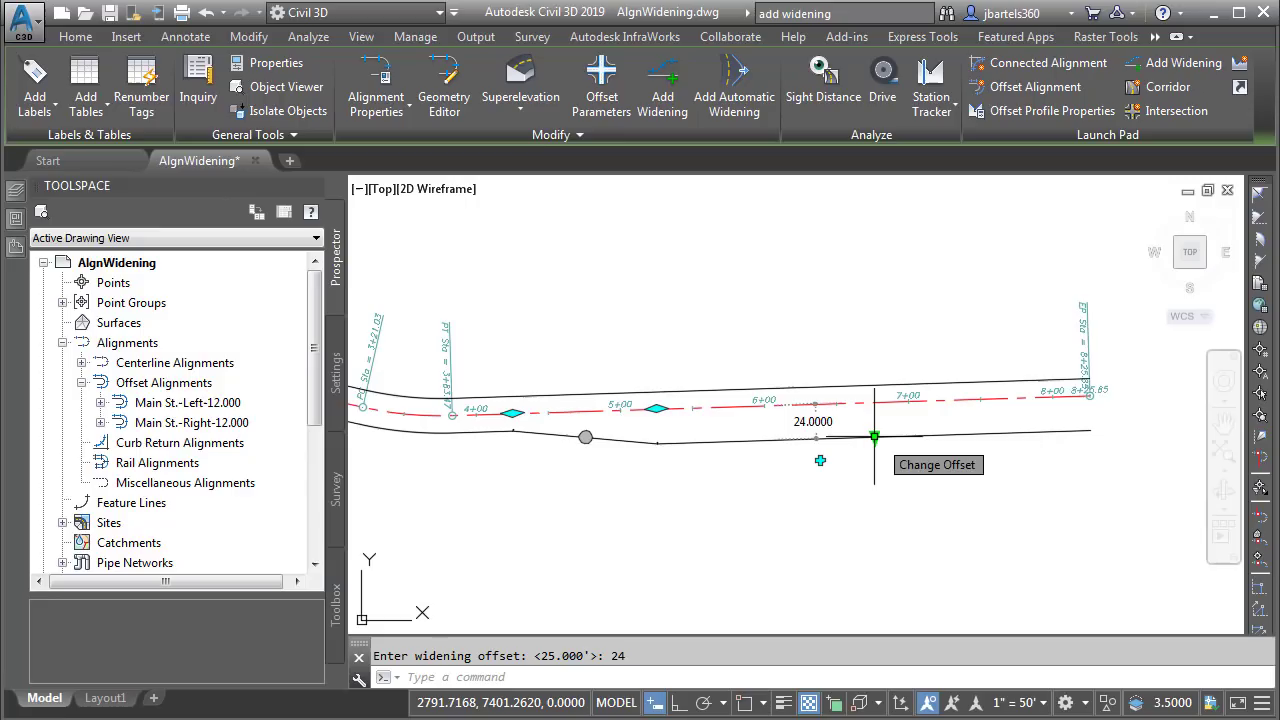
pyautogui.click(874, 437)
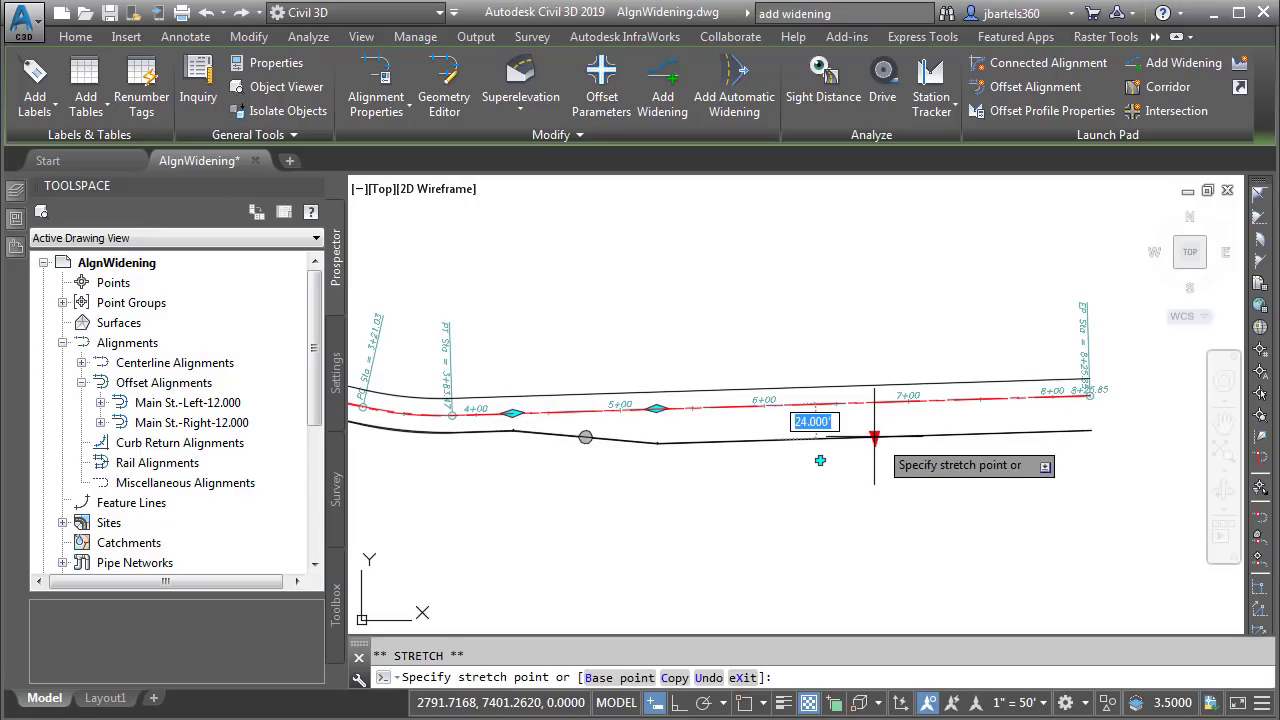
pyautogui.write('18')
pyautogui.press('Return')
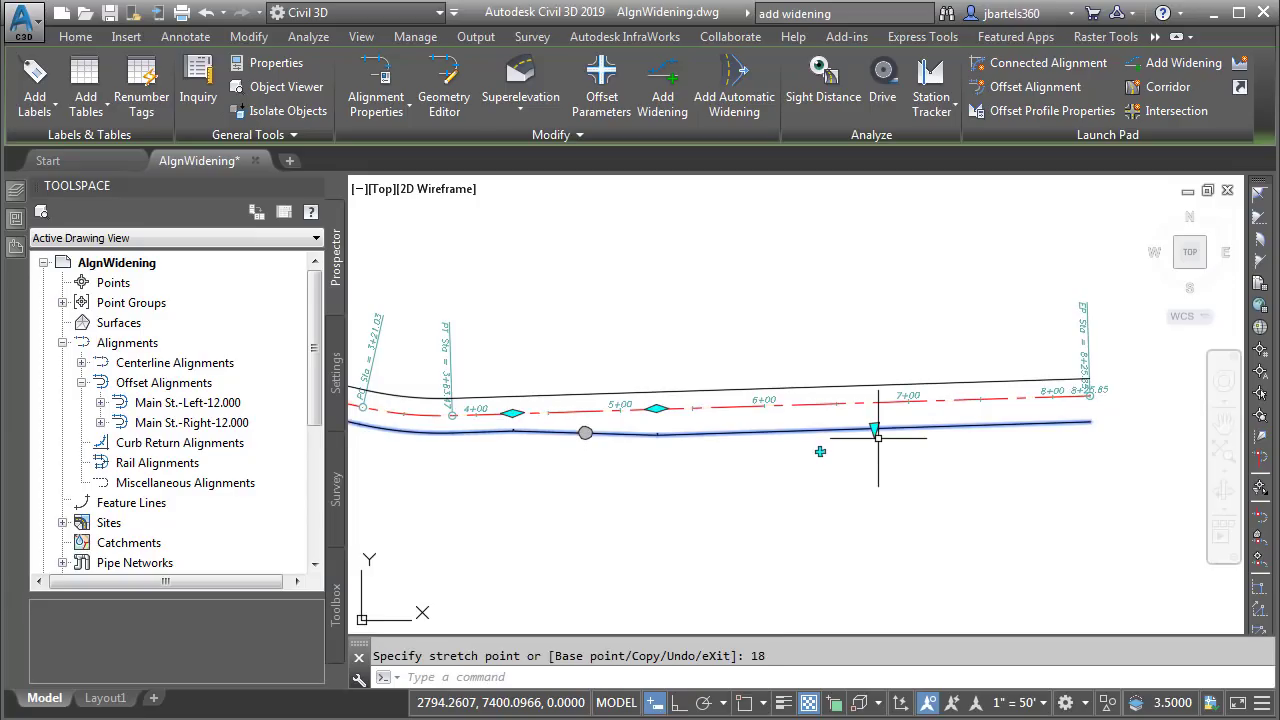
pyautogui.click(874, 430)
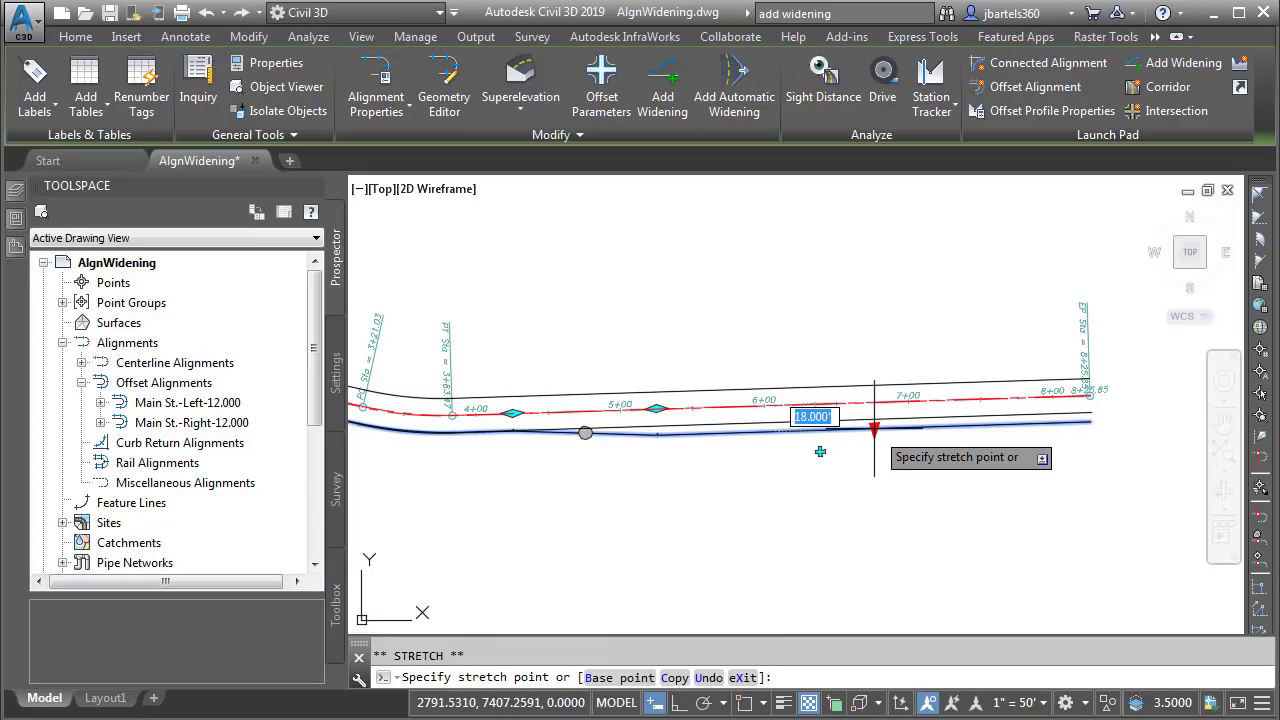
pyautogui.write('24')
pyautogui.press('Return')
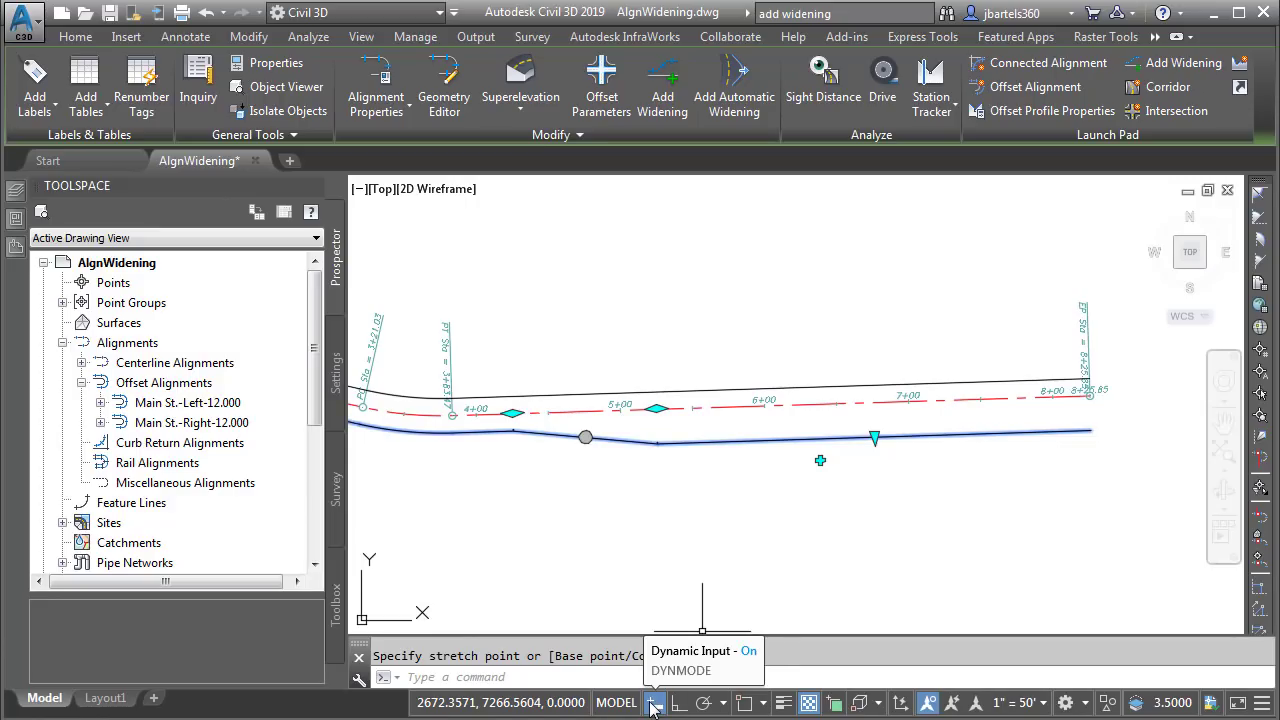
# - Move the widening start near station 5+00 and set its entry taper to 75 ft
pyautogui.click(657, 410)
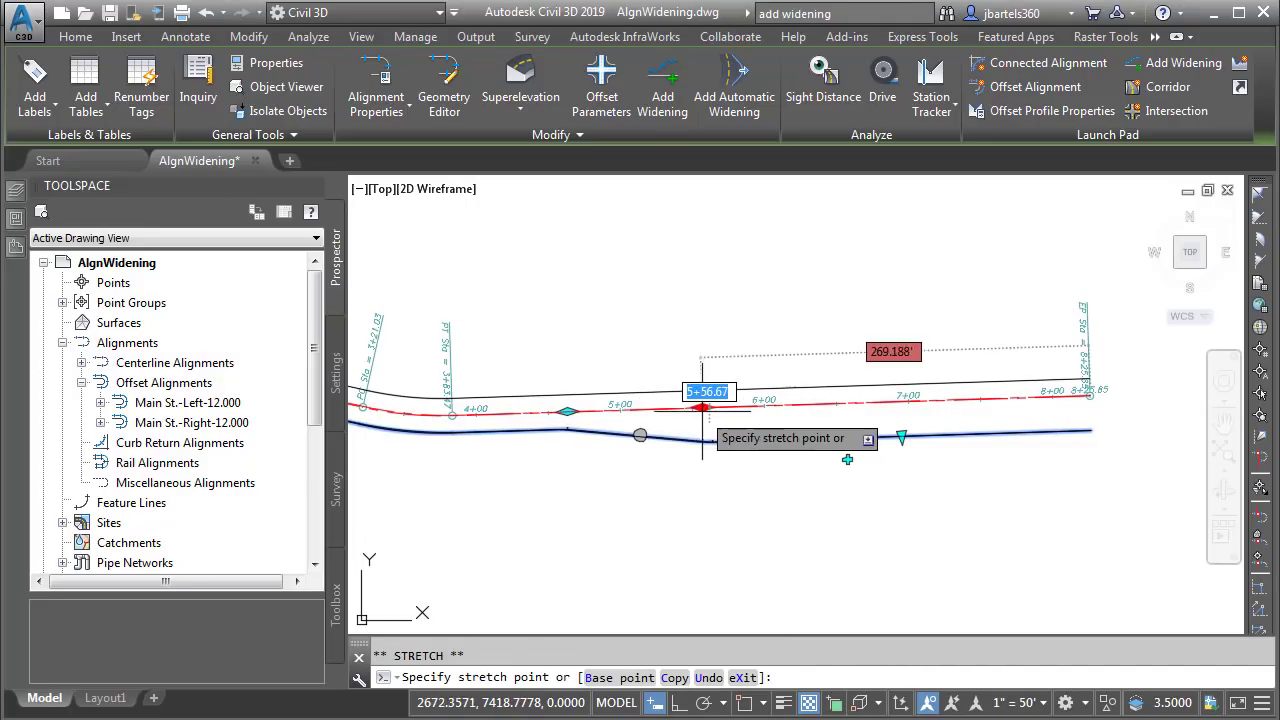
pyautogui.click(636, 409)
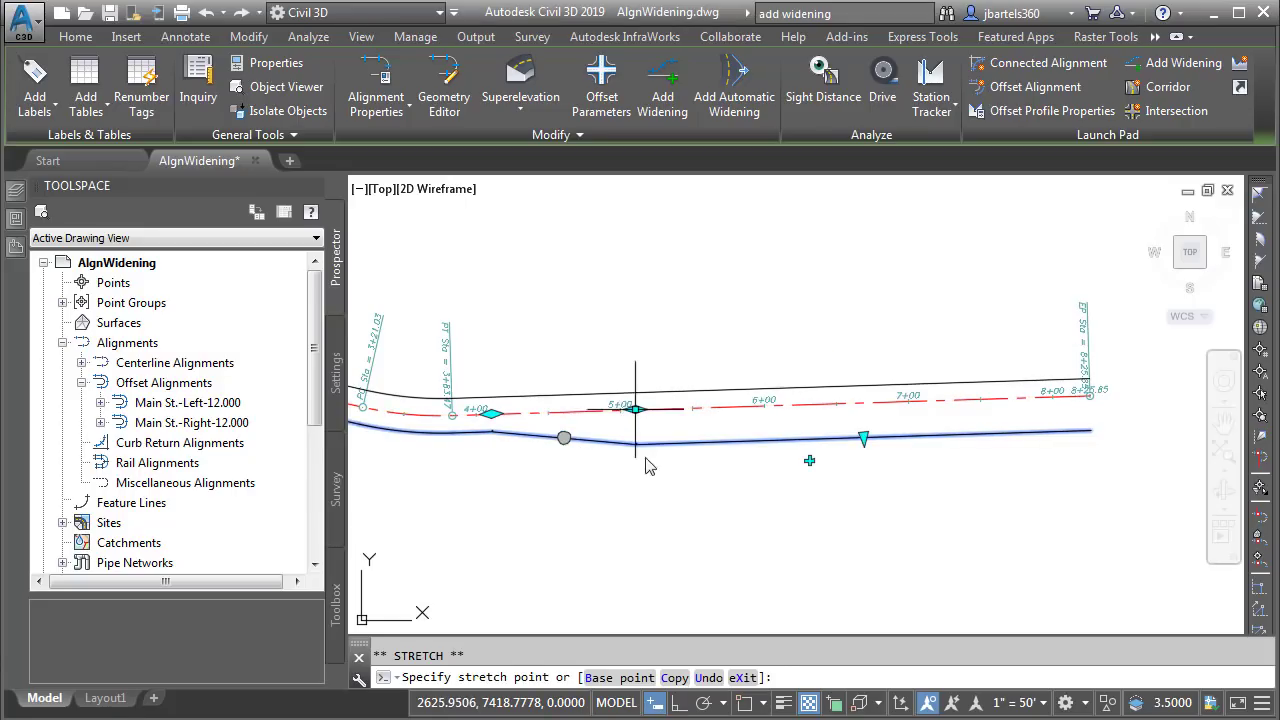
pyautogui.click(564, 438)
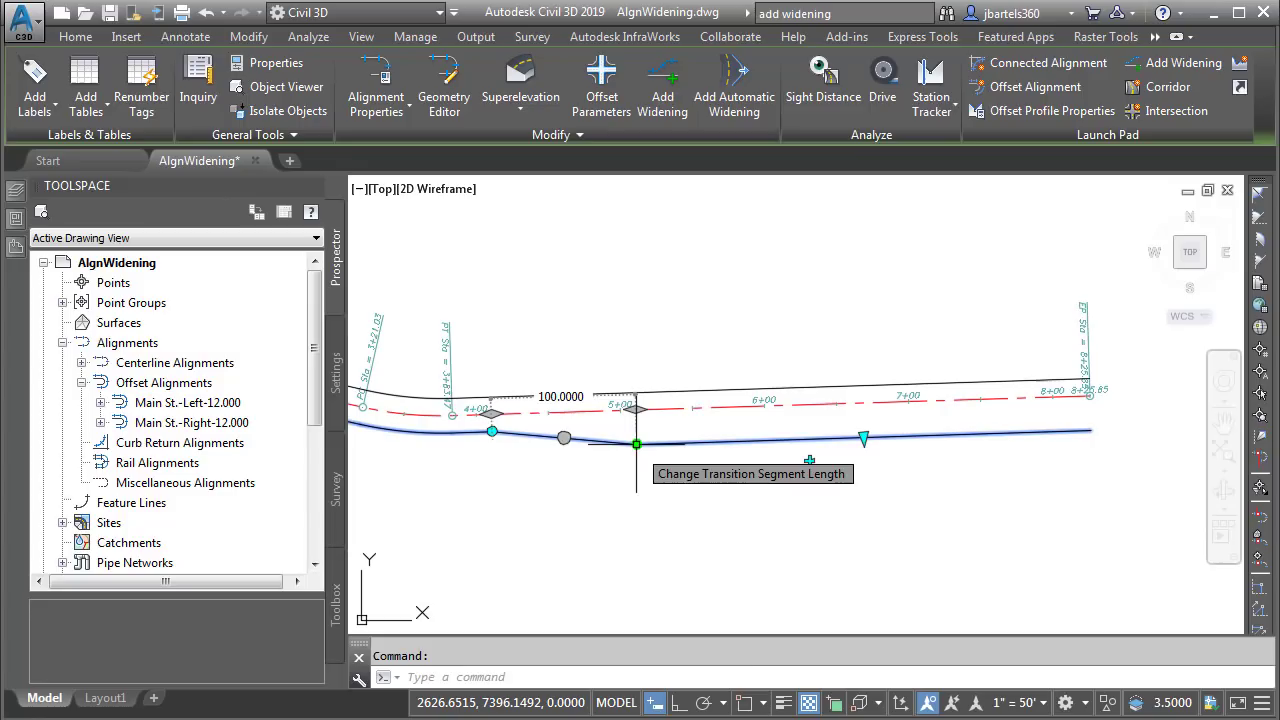
pyautogui.click(636, 443)
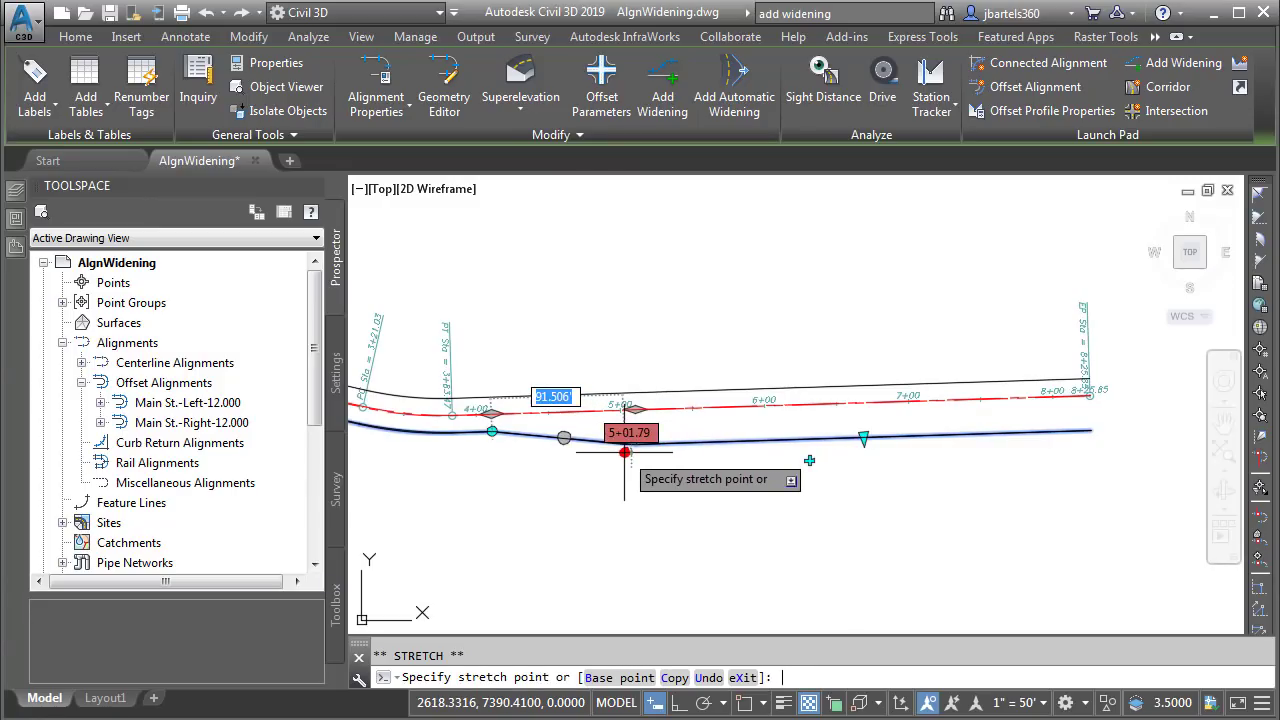
pyautogui.write('75')
pyautogui.press('Return')
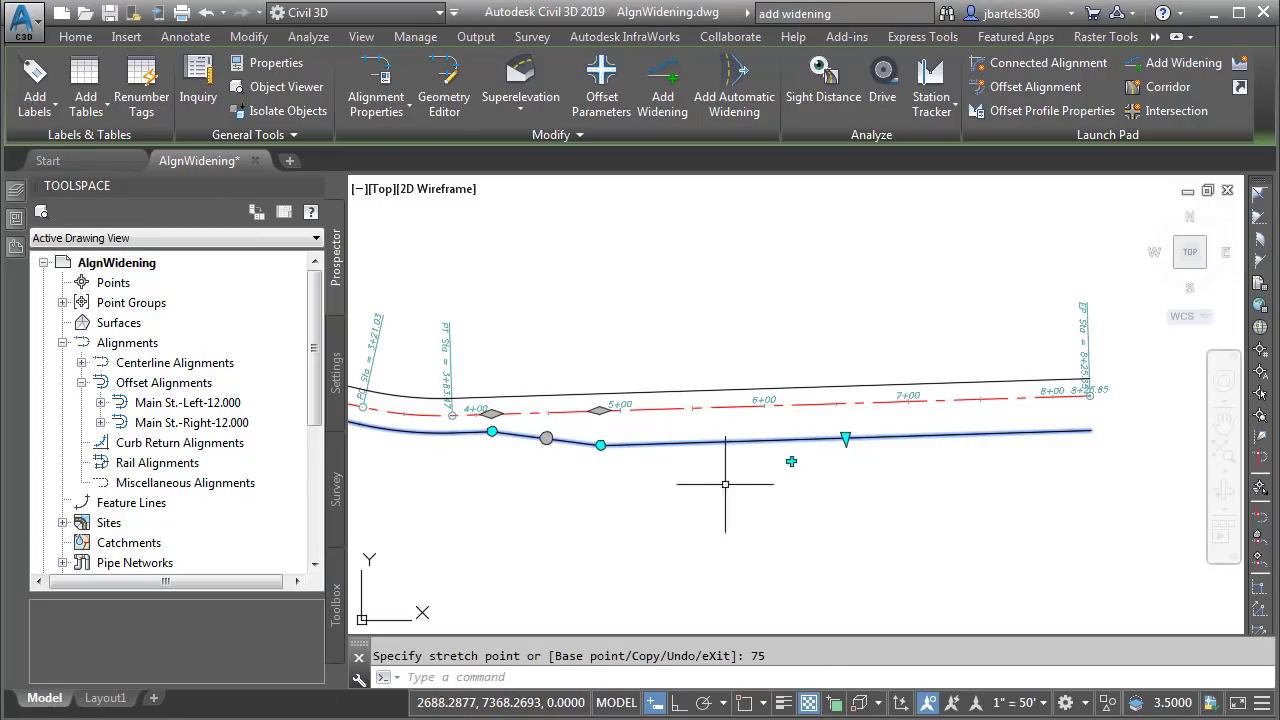
# - Add a second widening region farther along the right offset at 36 ft
pyautogui.click(791, 461)
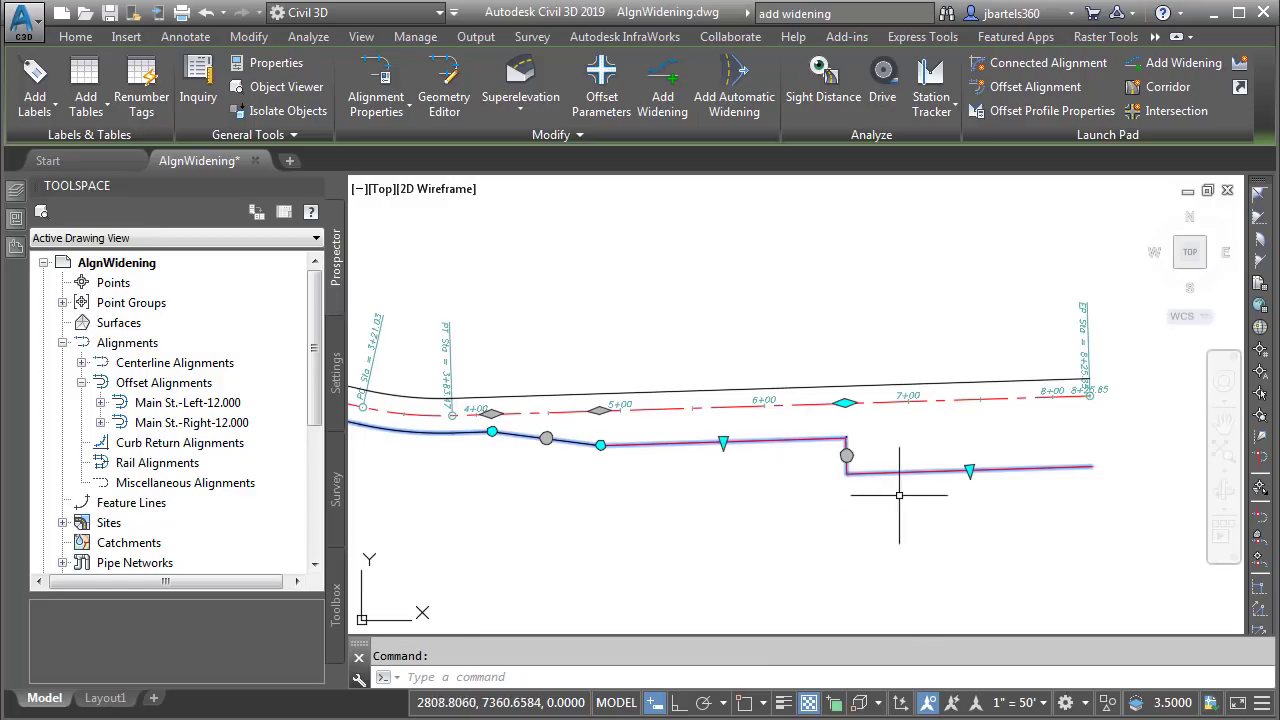
pyautogui.click(969, 470)
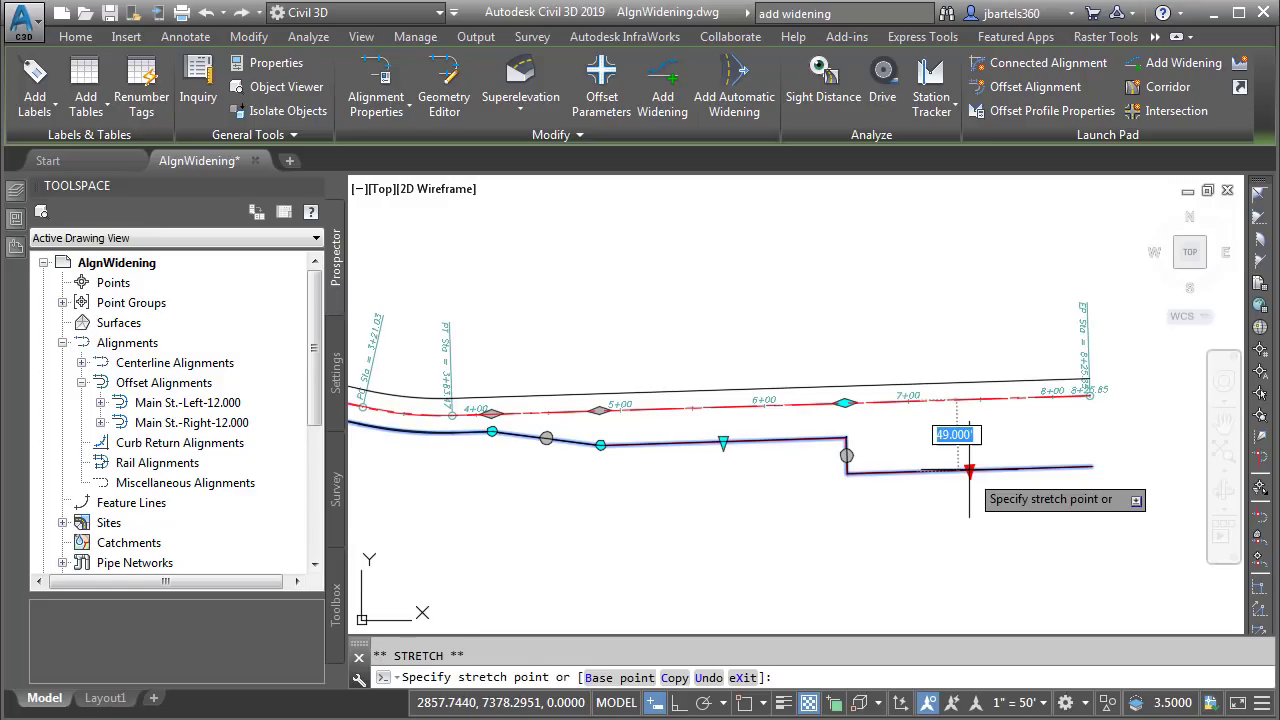
pyautogui.write('36')
pyautogui.press('Return')
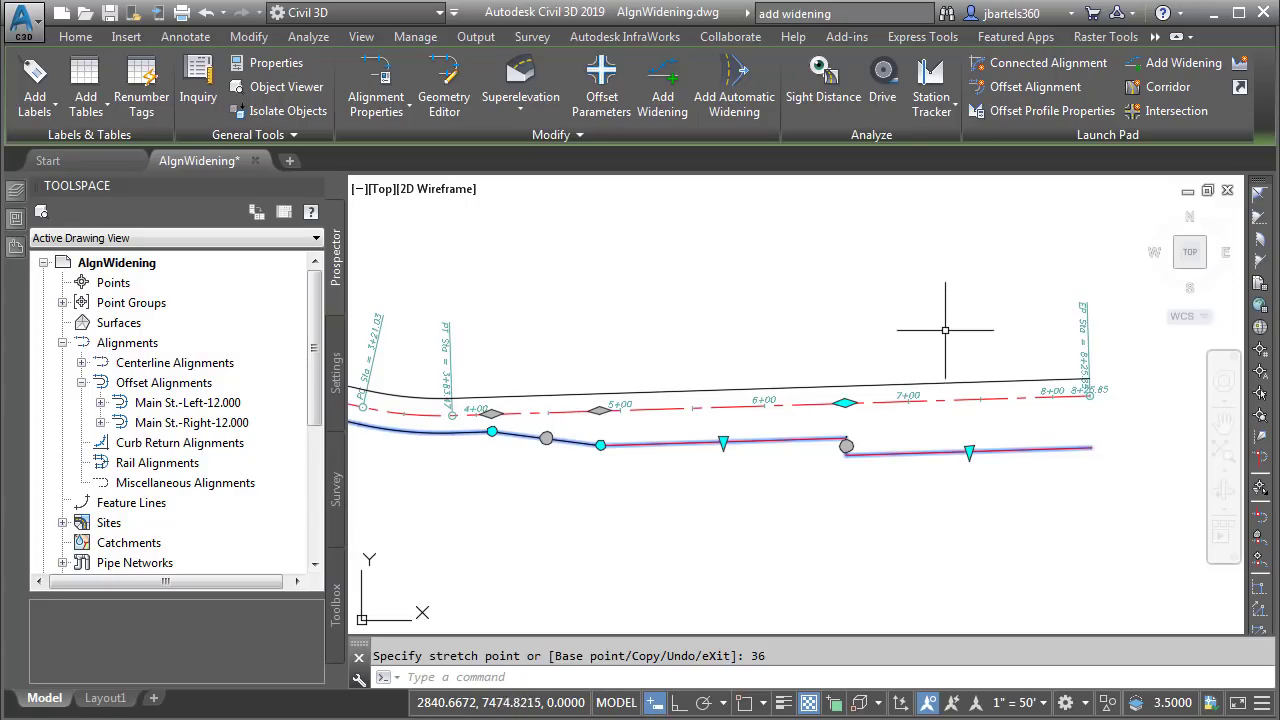
# - Set the second widening's entry transition length to 75 ft
pyautogui.click(846, 438)
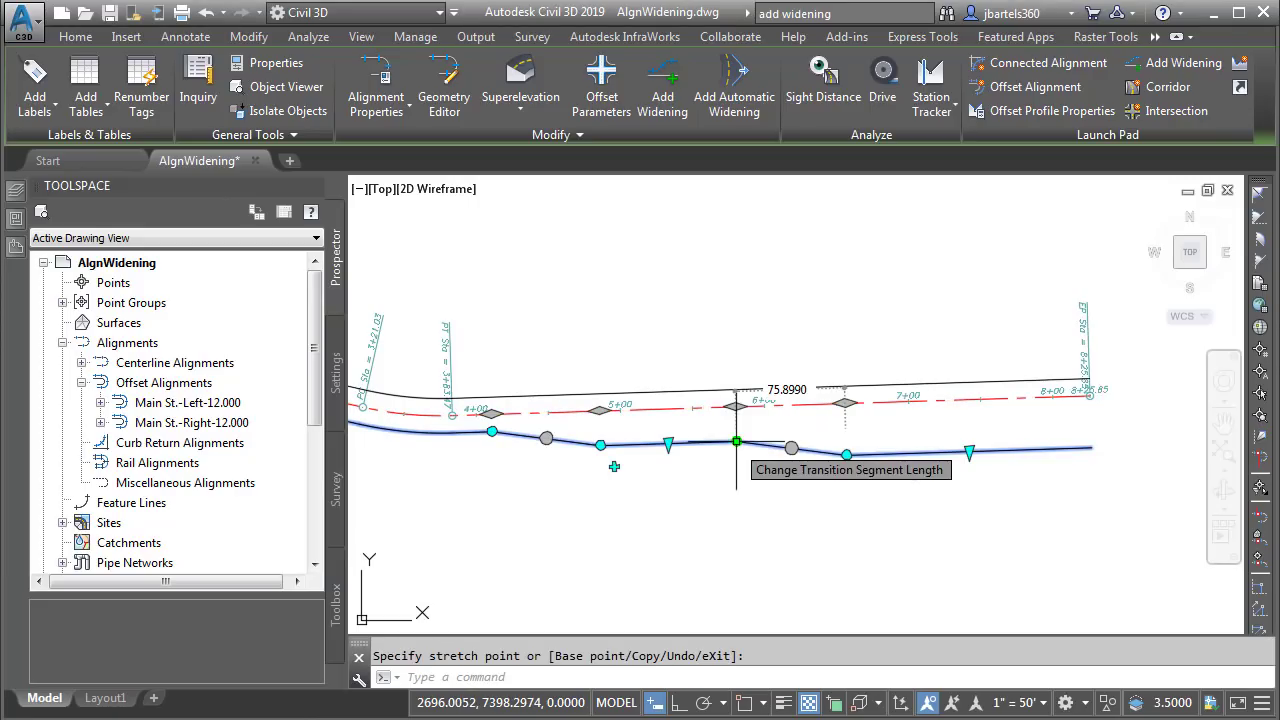
pyautogui.click(736, 442)
pyautogui.press('Tab')
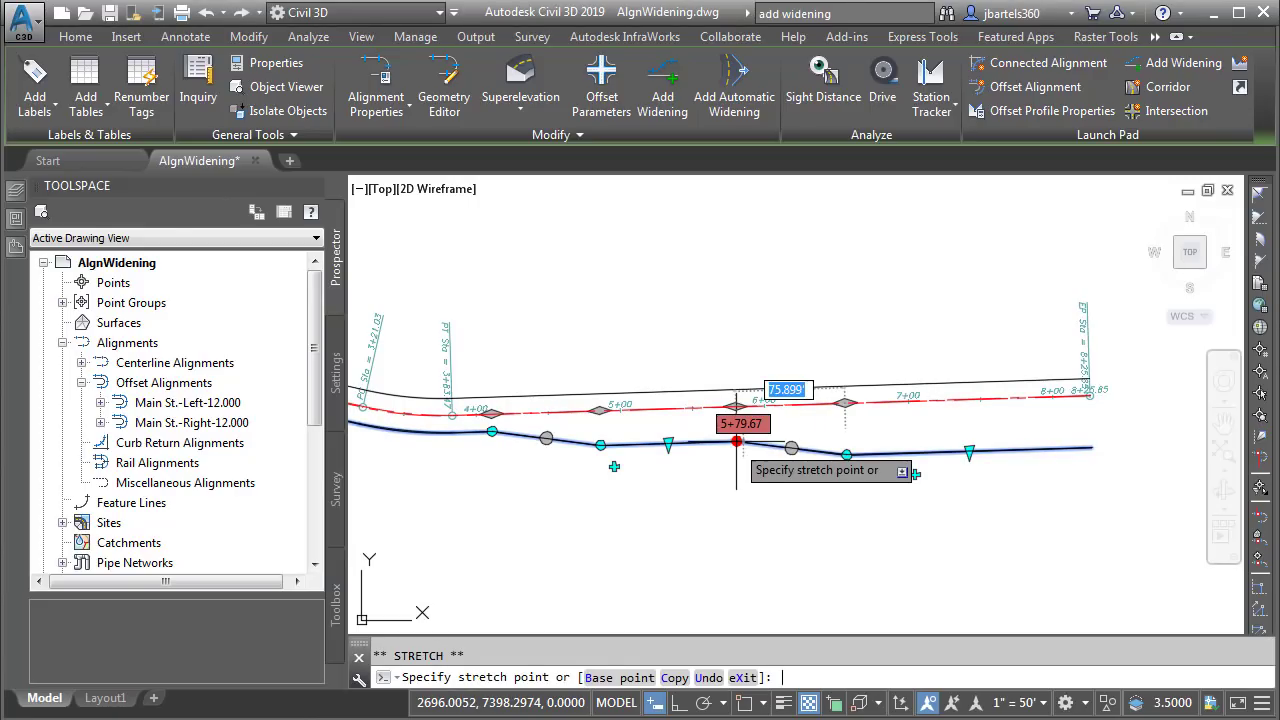
pyautogui.write('75')
pyautogui.press('Return')
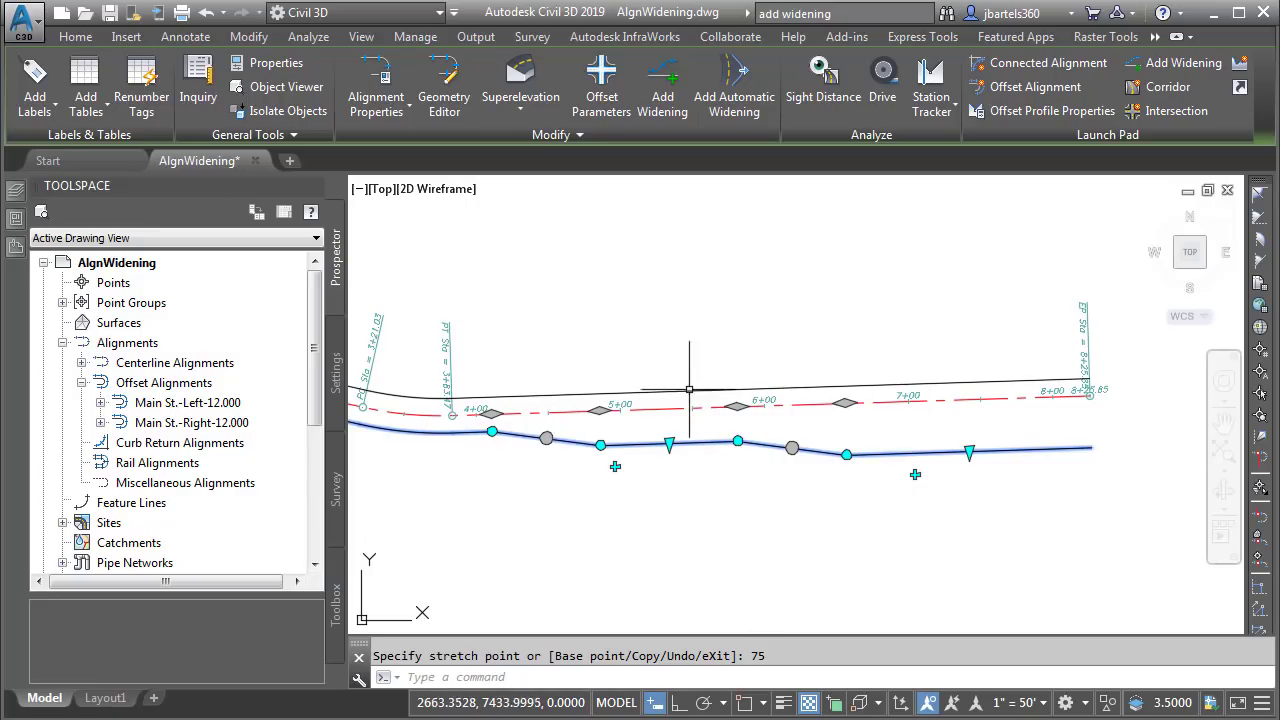
# - In Offset Parameters, set Widening Group 1's Transition Out length to 100 ft, then close
pyautogui.click(600, 80)
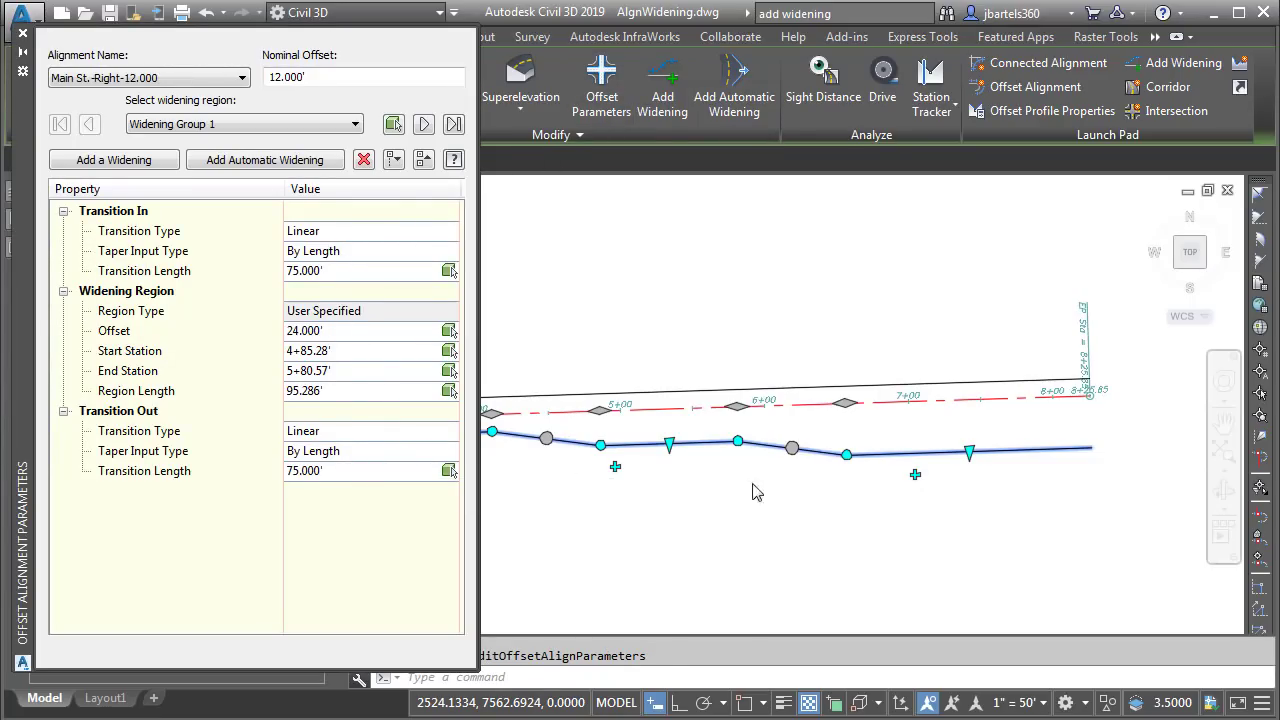
pyautogui.click(288, 128)
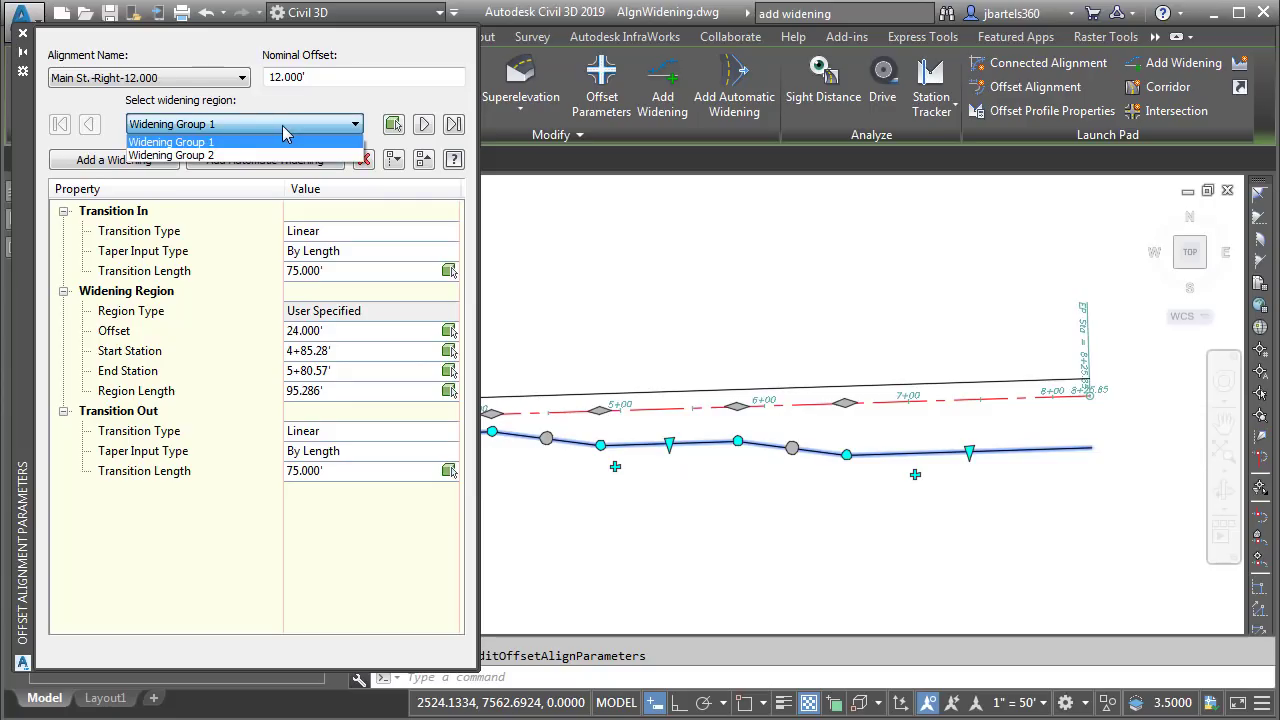
pyautogui.click(215, 156)
pyautogui.click(216, 126)
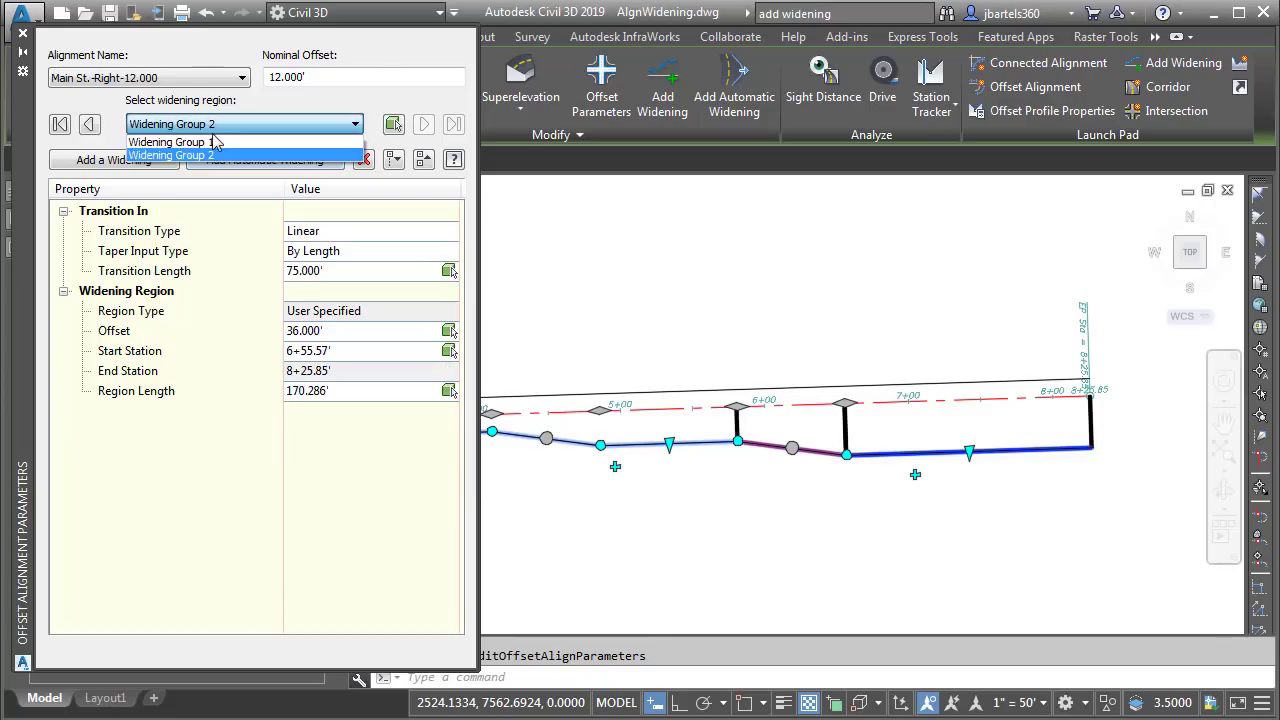
pyautogui.click(215, 143)
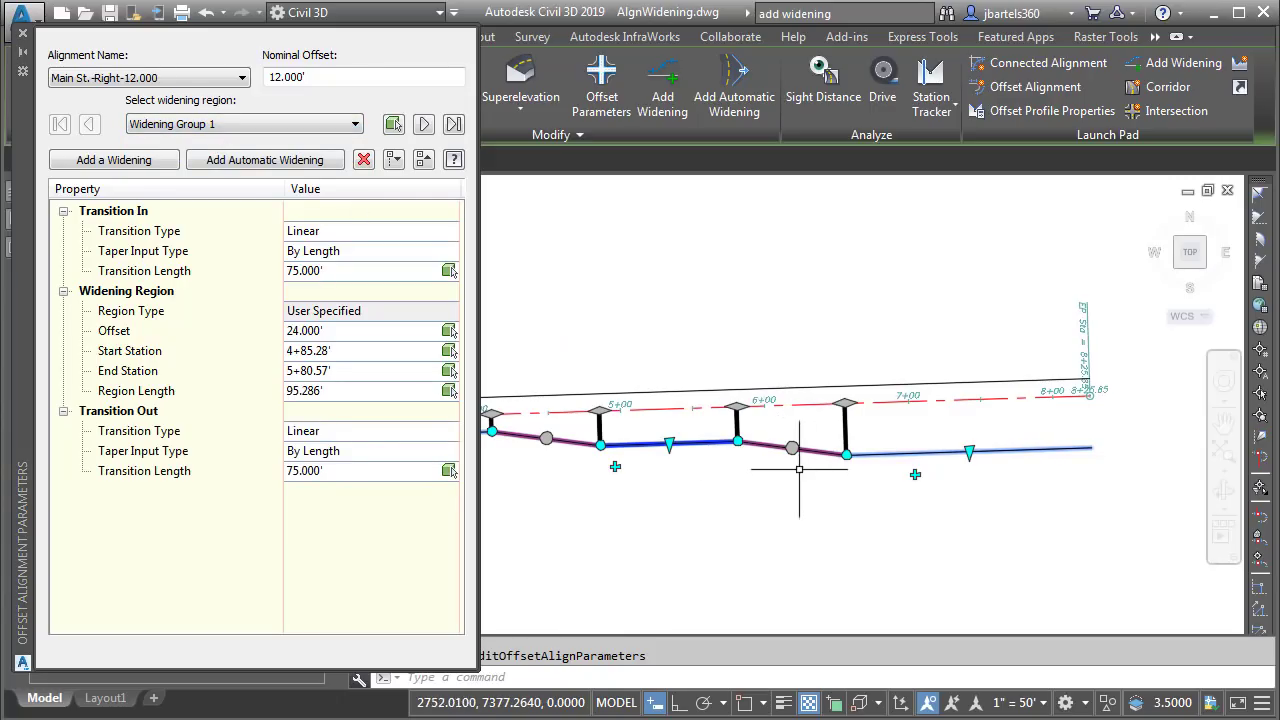
pyautogui.click(337, 473)
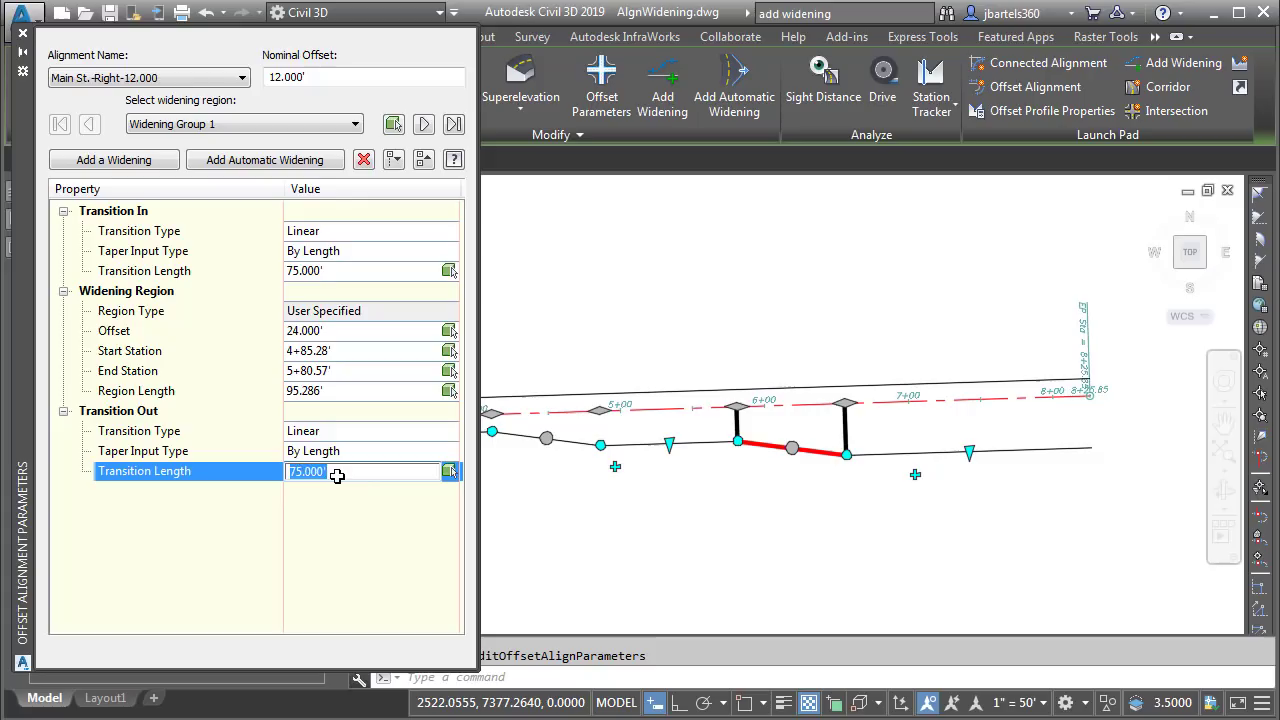
pyautogui.write('100')
pyautogui.press('Return')
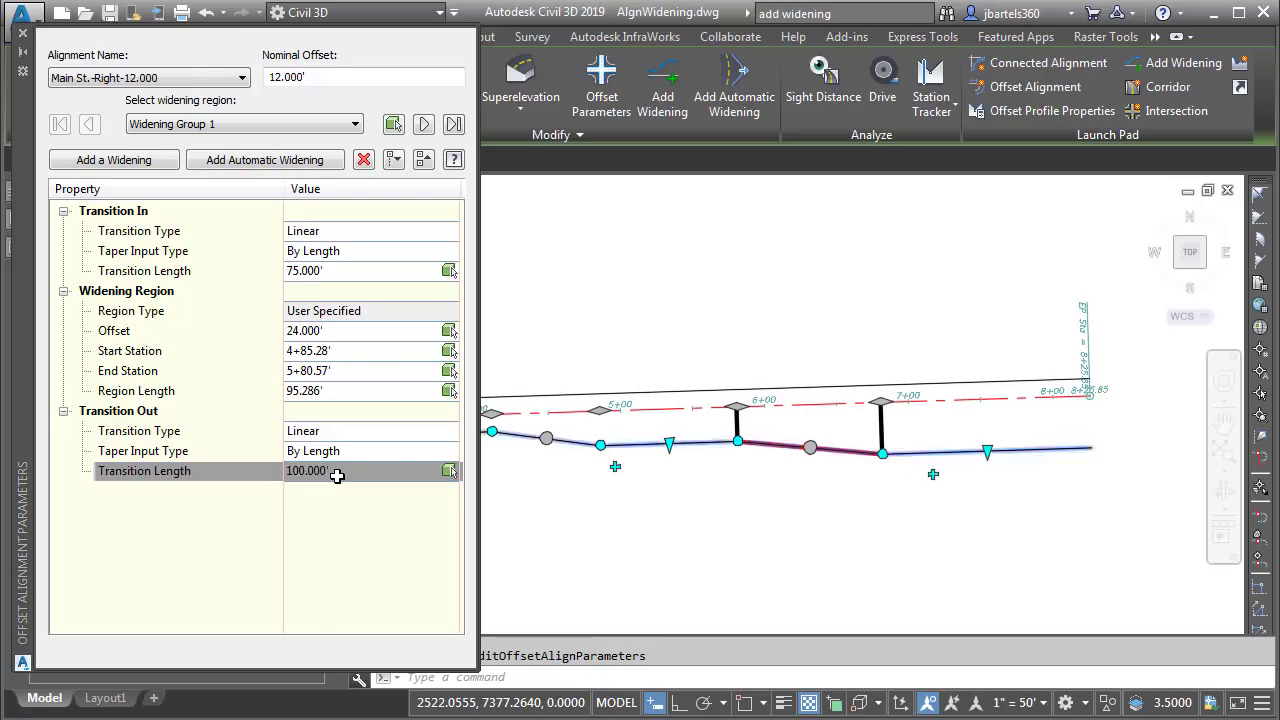
pyautogui.click(22, 33)
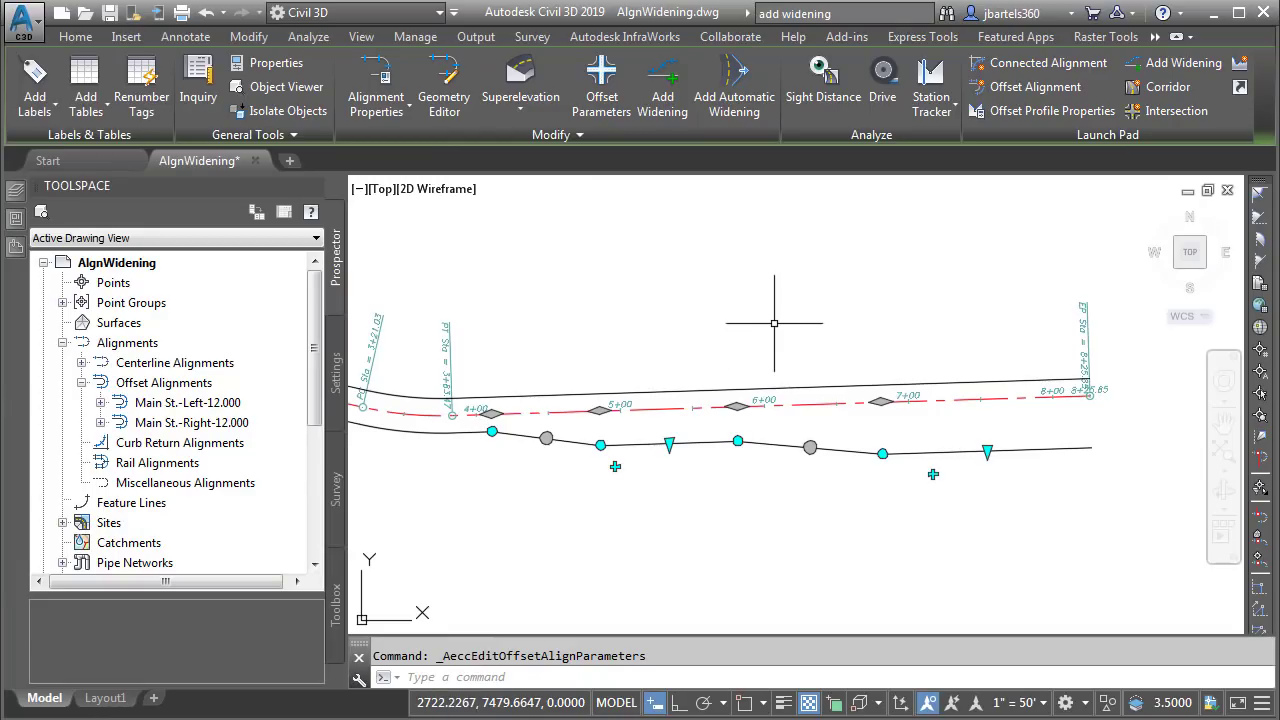
# - Grip-stretch the Main St. centerline end farther east so the offset edges follow
pyautogui.press('Escape')
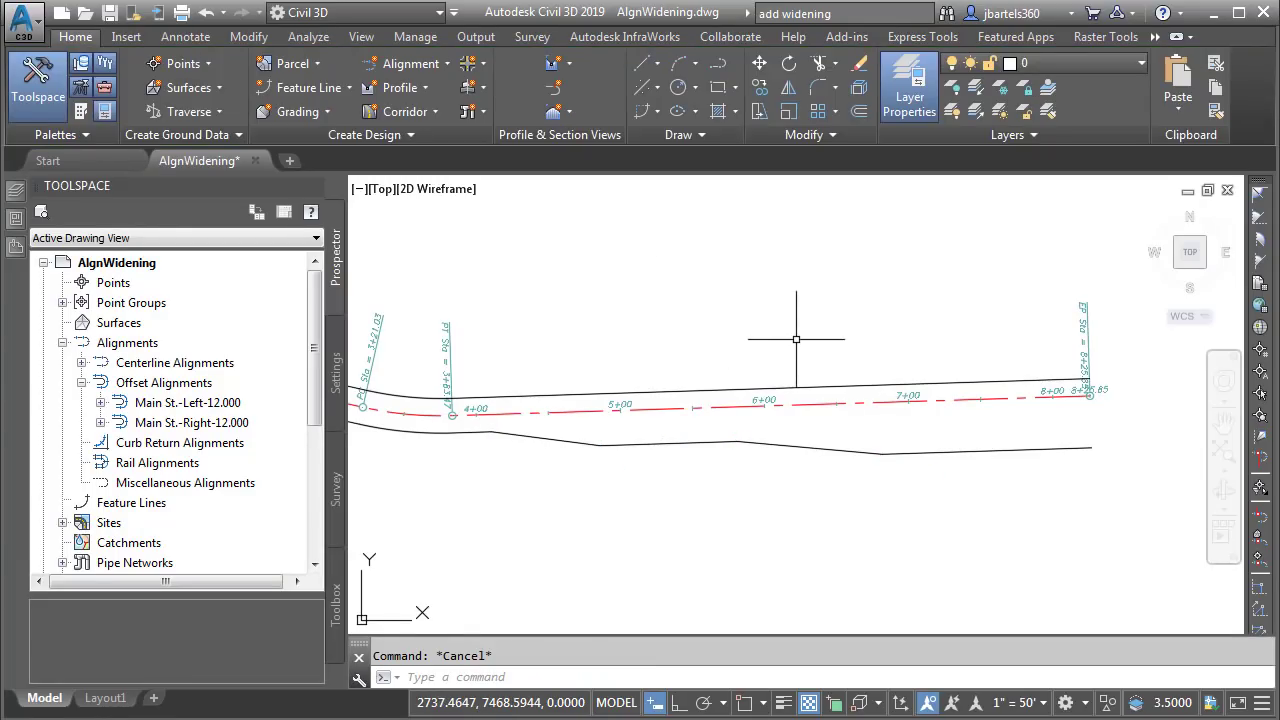
pyautogui.click(957, 400)
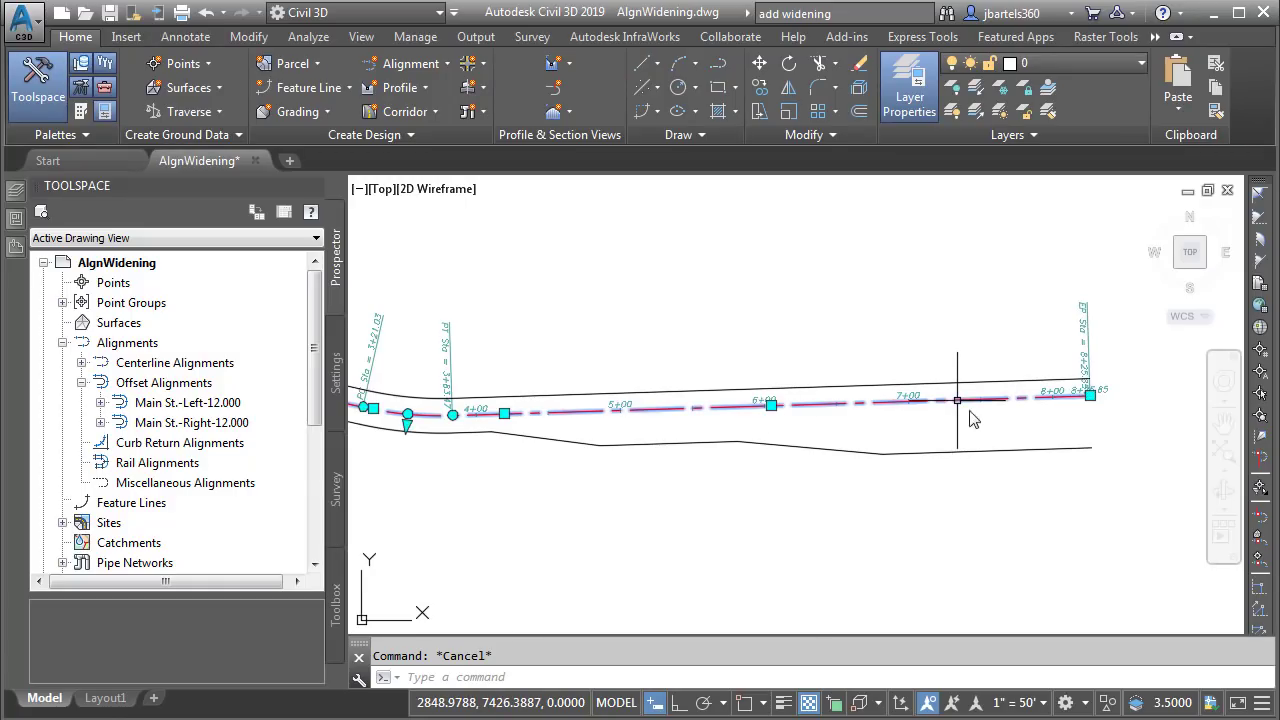
pyautogui.click(1089, 395)
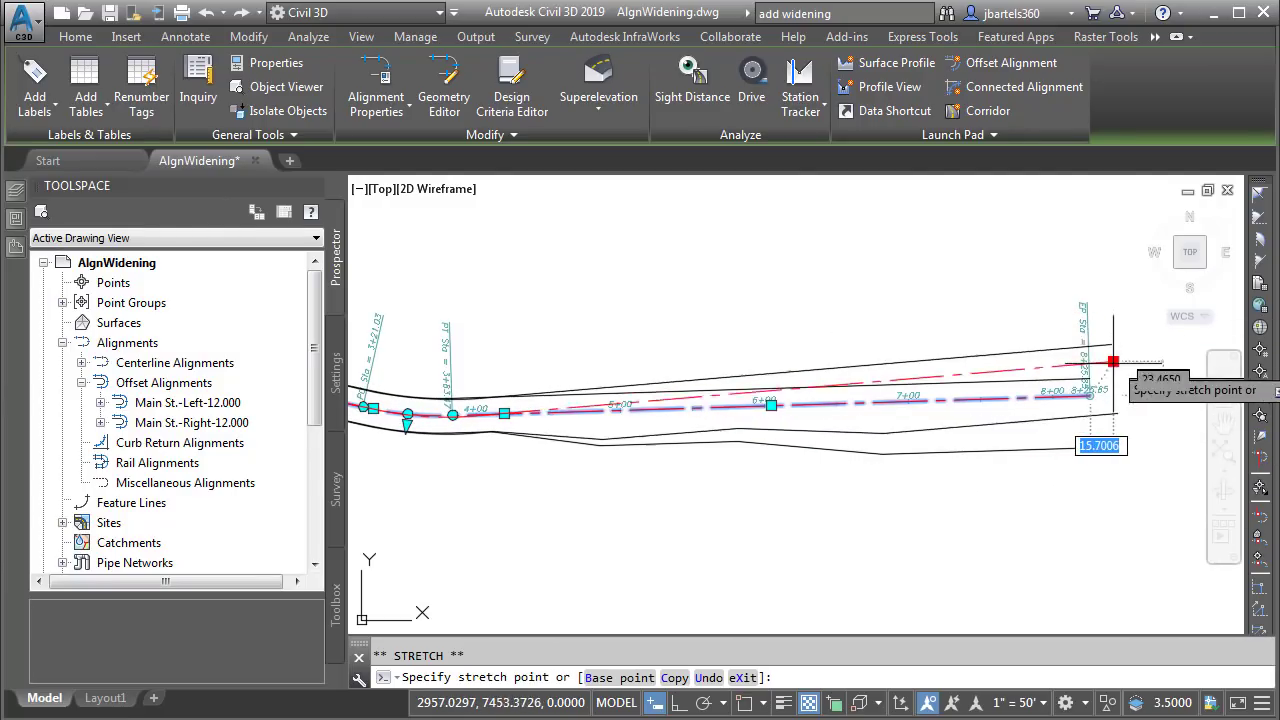
pyautogui.click(1112, 349)
pyautogui.press('Escape')
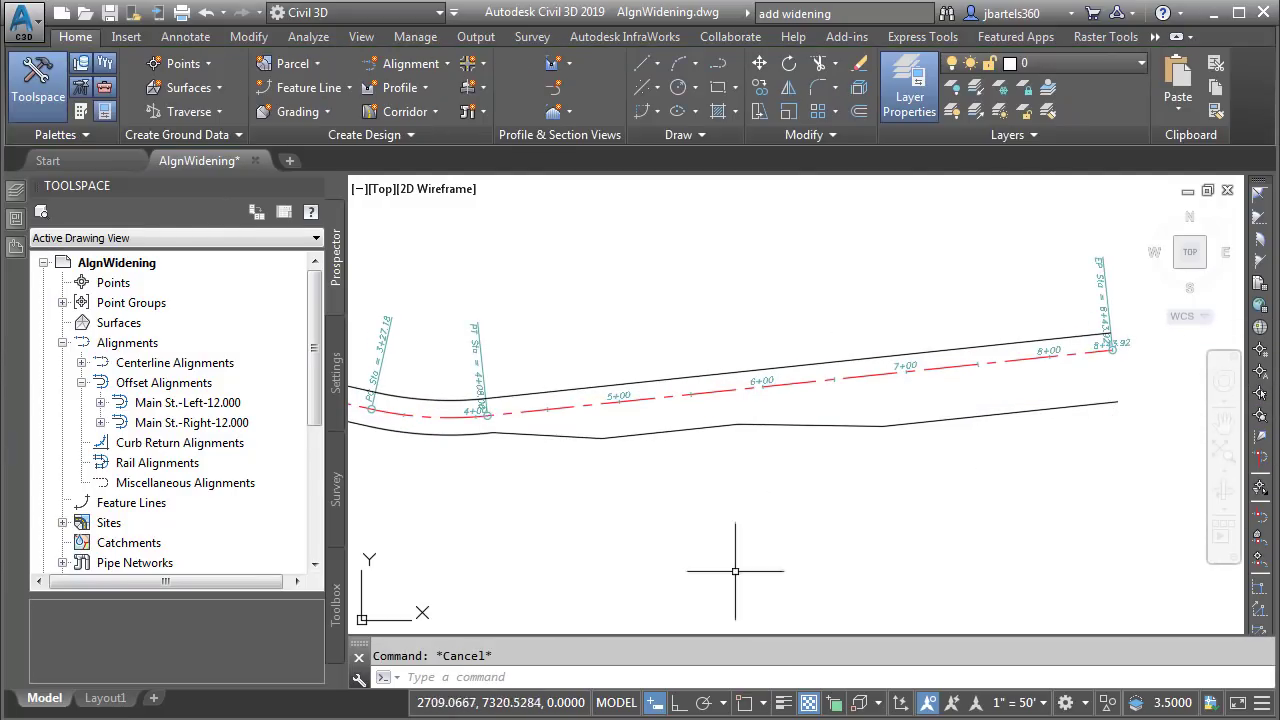